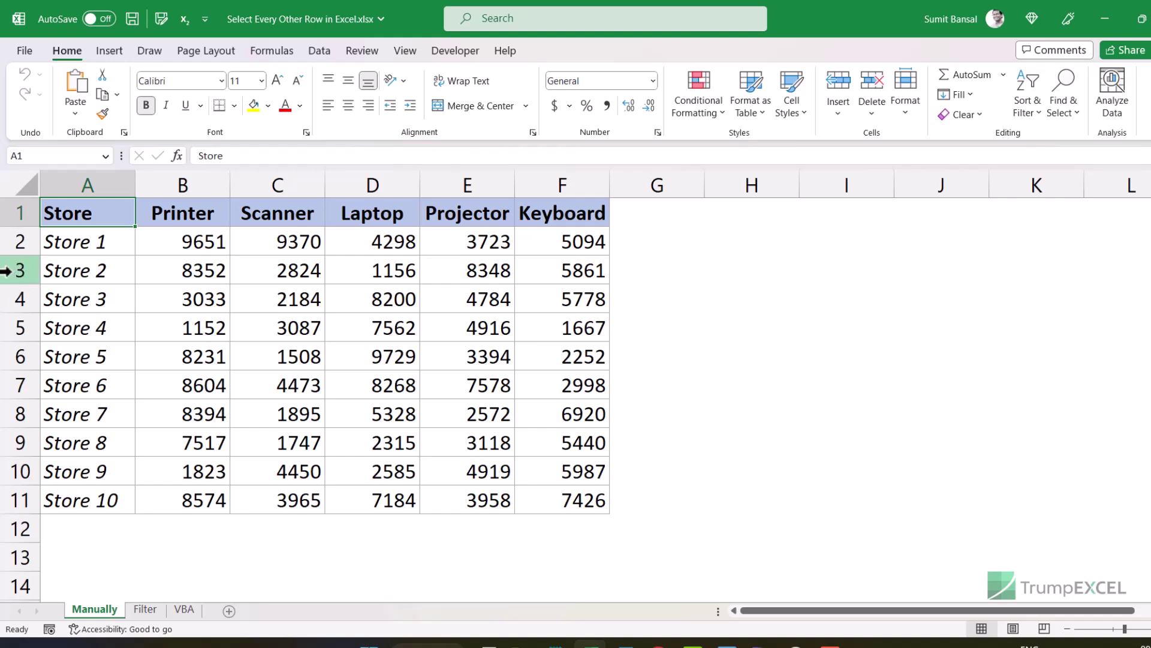
Step: Select the Store 2, 4, 6, 8 and 10 rows together by their row headers
{"action": "left_click", "coordinate": [6, 270]}
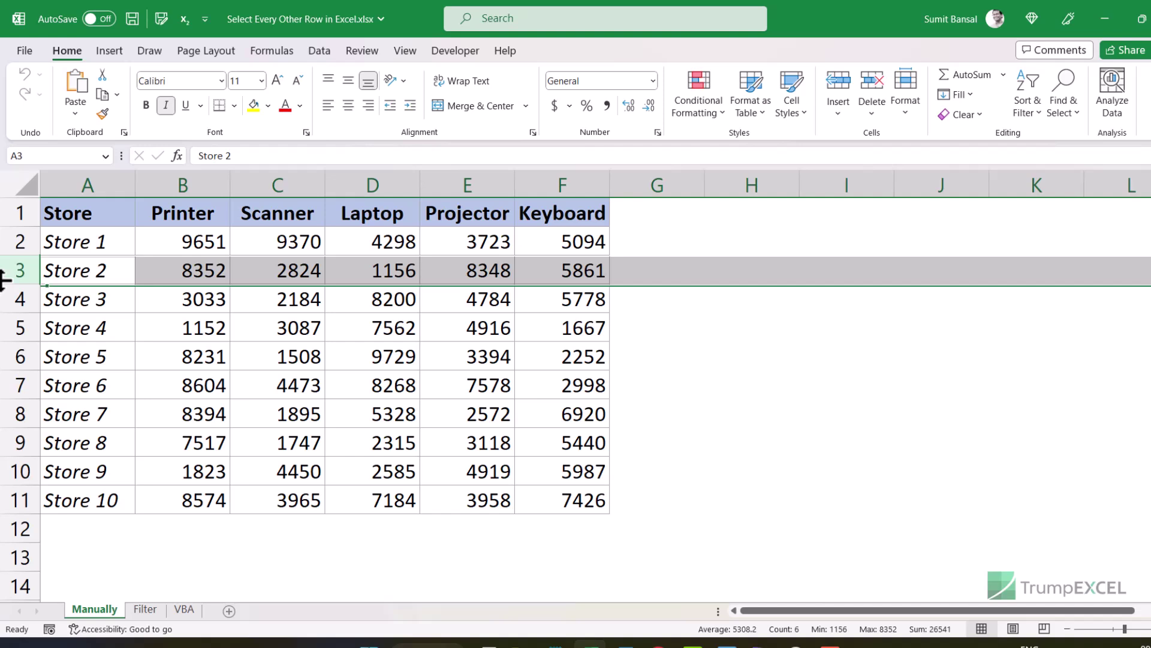
{"action": "left_click", "coordinate": [11, 328], "text": "ctrl"}
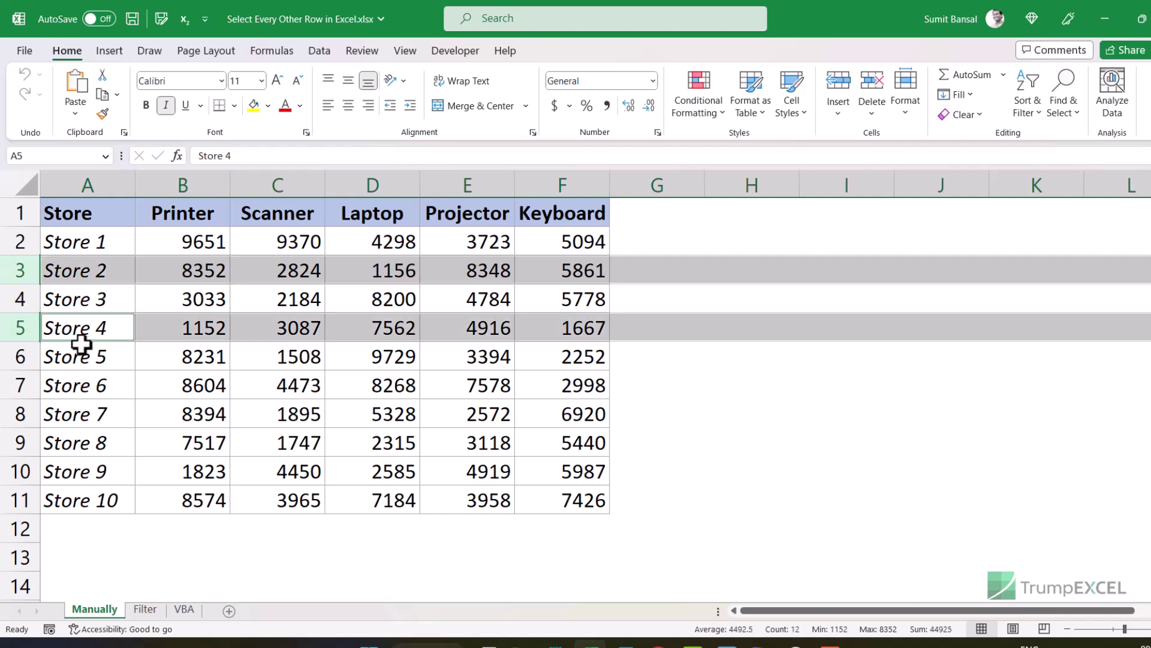
{"action": "left_click", "coordinate": [15, 385], "text": "ctrl"}
{"action": "left_click", "coordinate": [15, 444], "text": "ctrl"}
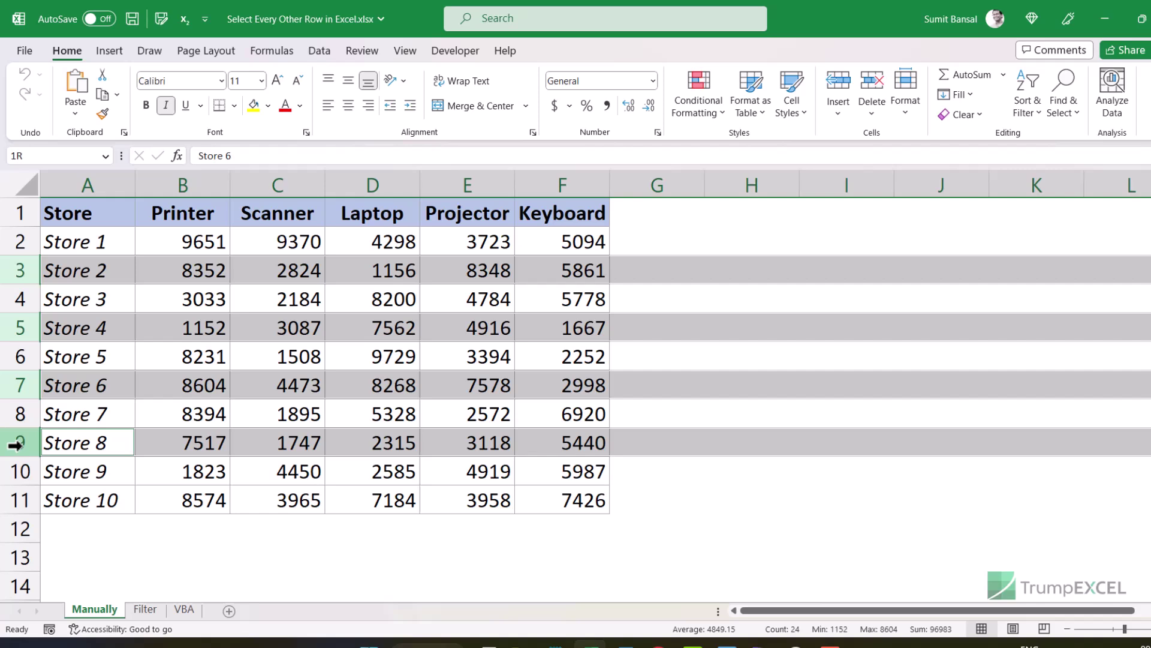
{"action": "left_click", "coordinate": [17, 501], "text": "ctrl"}
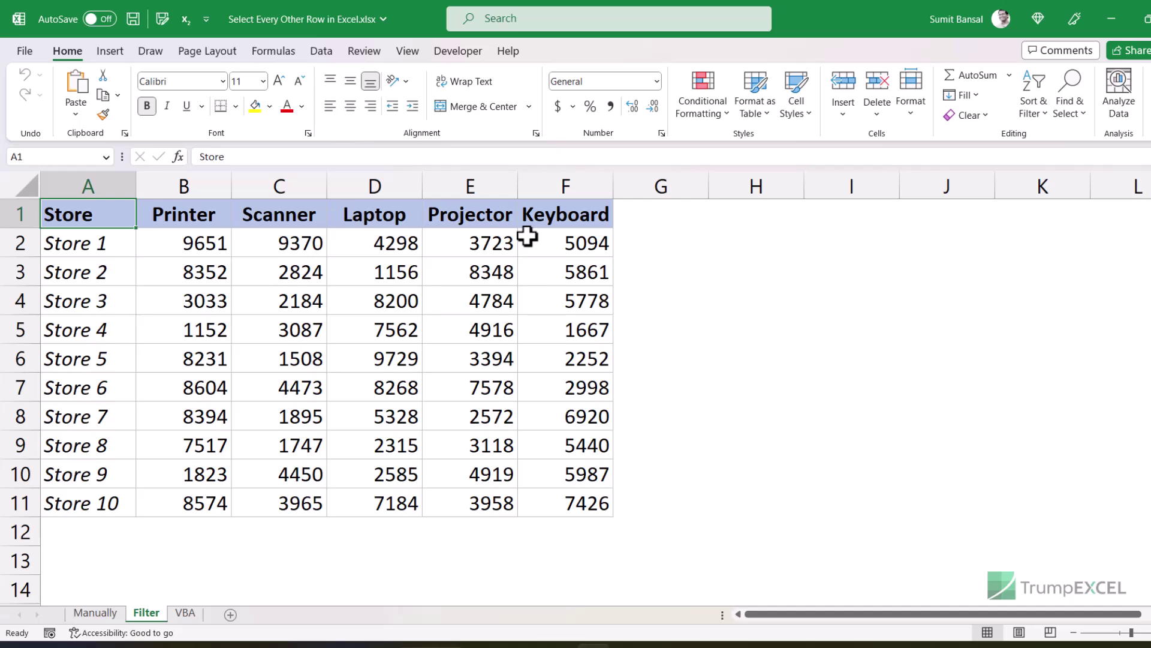
Step: Enter the header 'Helper' in cell G1
{"action": "left_click", "coordinate": [623, 218]}
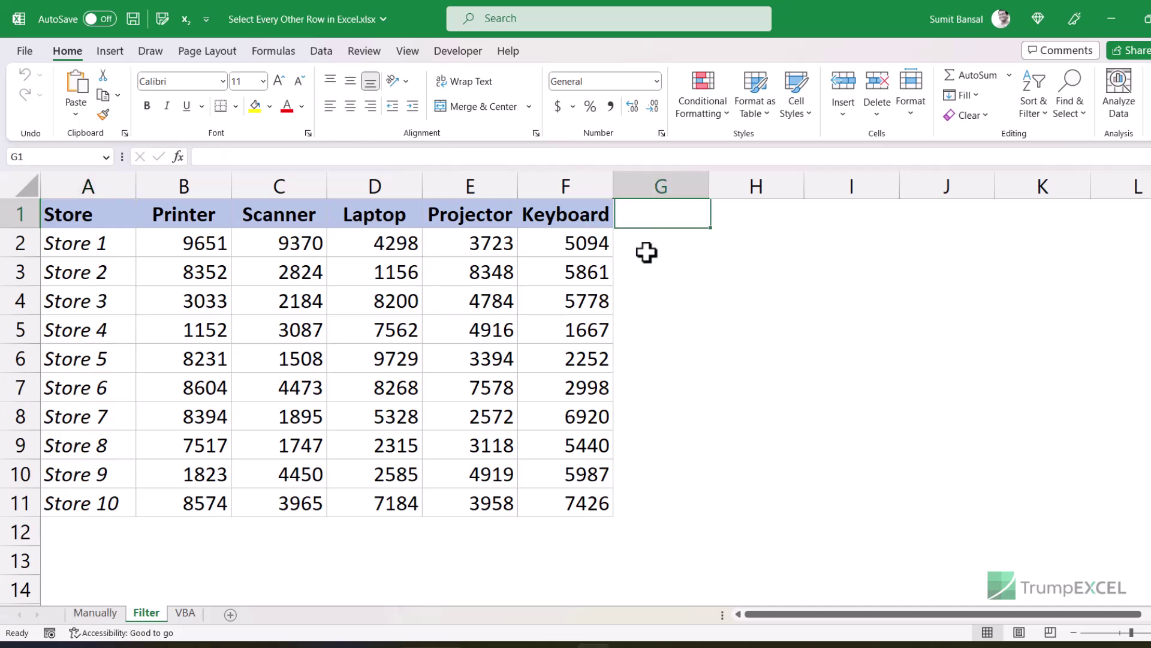
{"action": "type", "text": "Helper"}
{"action": "key", "text": "Return"}
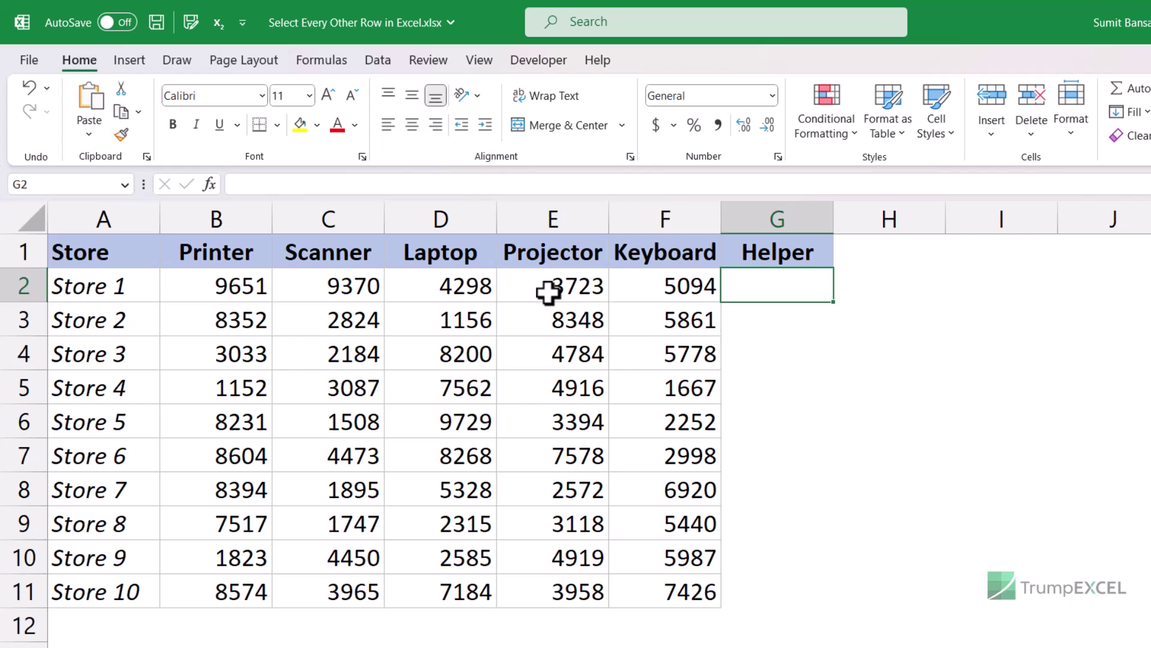
Step: Enter =ISODD(ROW()) in G2 and fill it down to G11
{"action": "type", "text": "=isodd"}
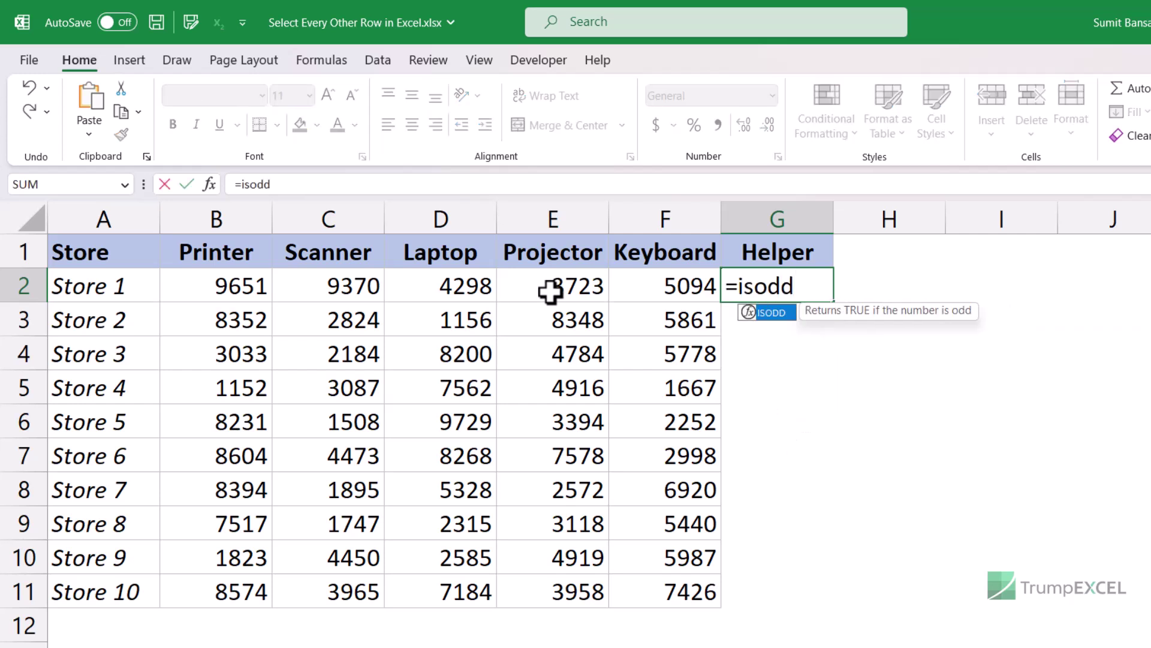
{"action": "key", "text": "Tab"}
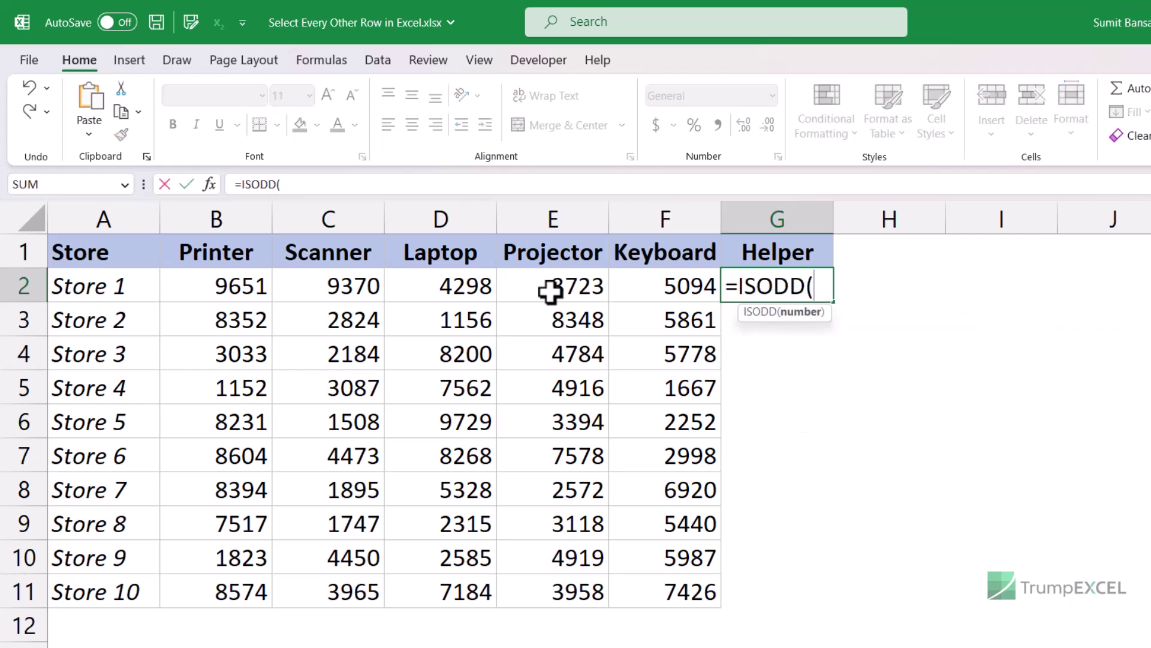
{"action": "type", "text": "row())"}
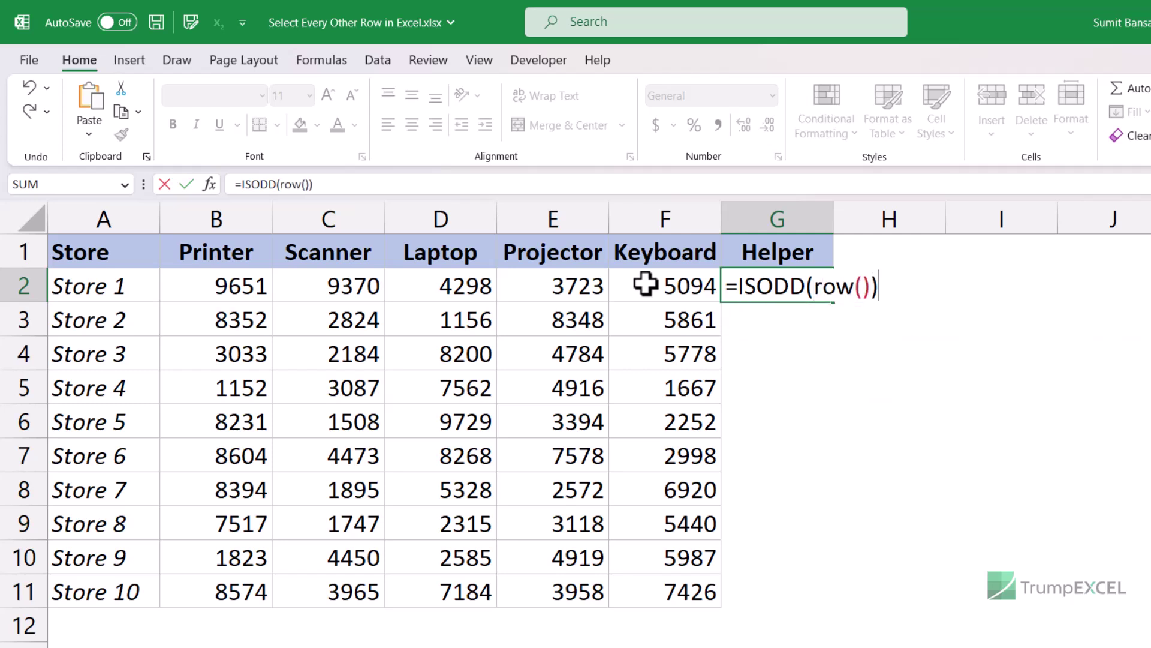
{"action": "key", "text": "Return"}
{"action": "key", "text": "Up"}
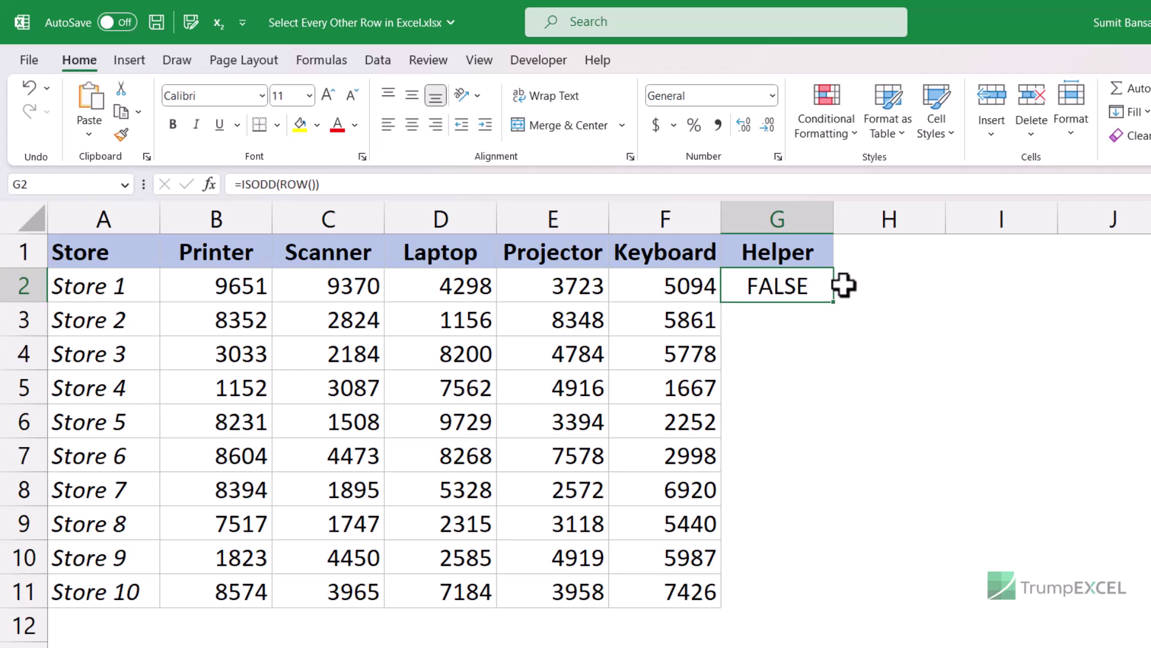
{"action": "left_click_drag", "start_coordinate": [833, 302], "coordinate": [825, 599]}
{"action": "left_click", "coordinate": [923, 478]}
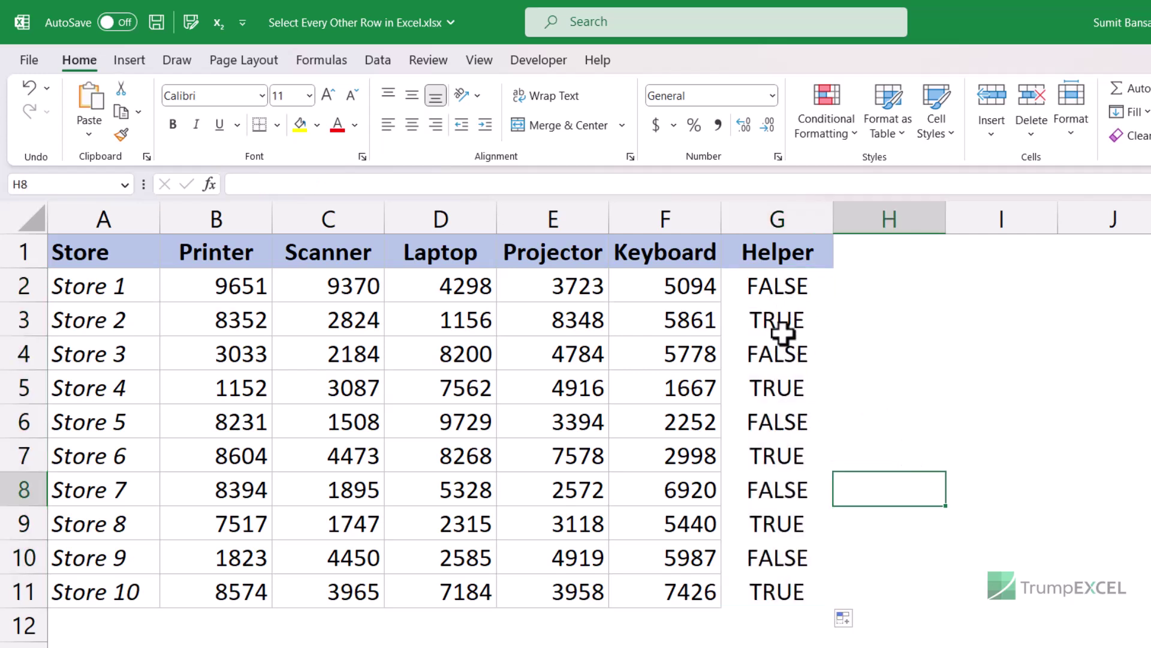
Step: Turn on Data Filter for the table headers from cell G1
{"action": "left_click", "coordinate": [771, 255]}
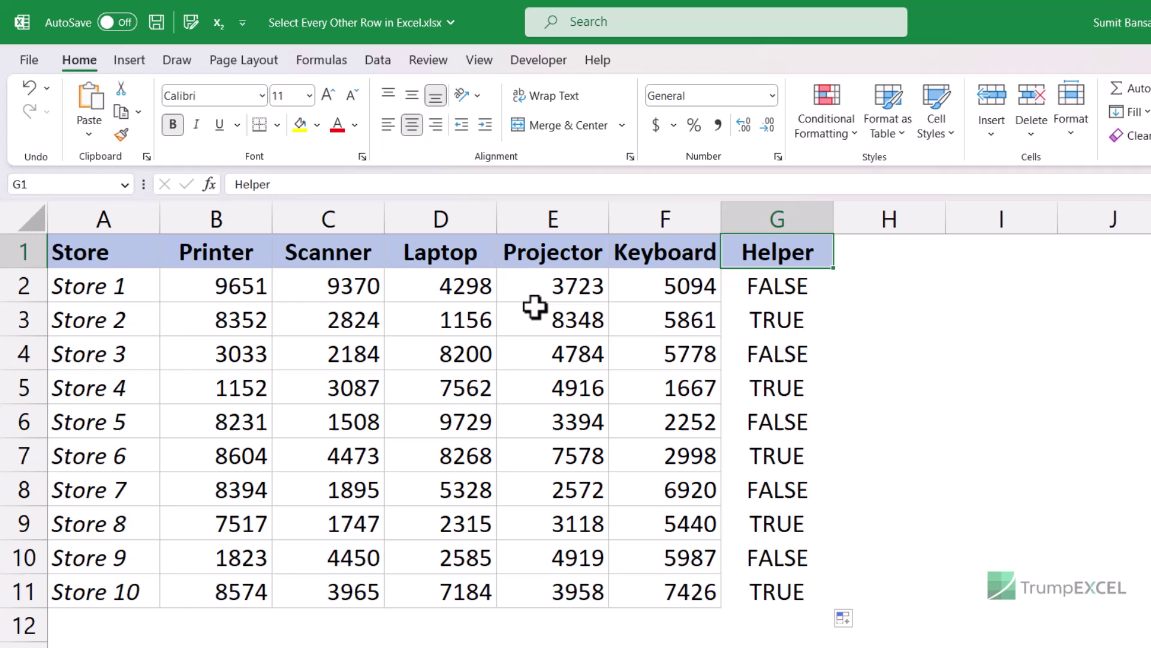
{"action": "left_click", "coordinate": [375, 61]}
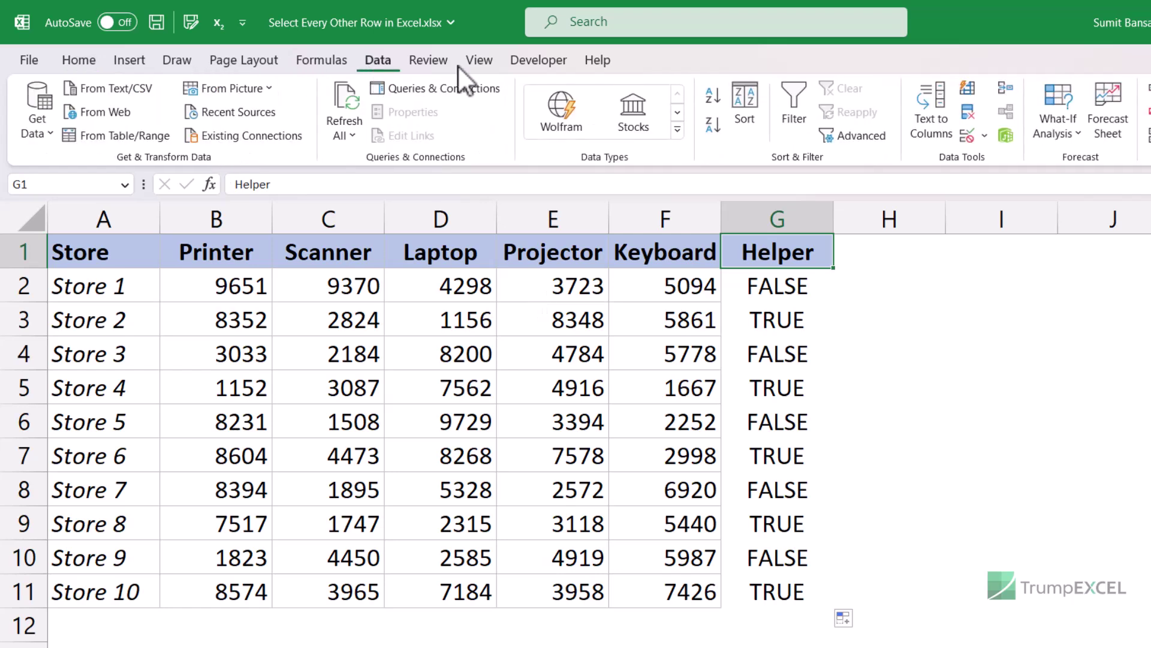
{"action": "left_click", "coordinate": [793, 108]}
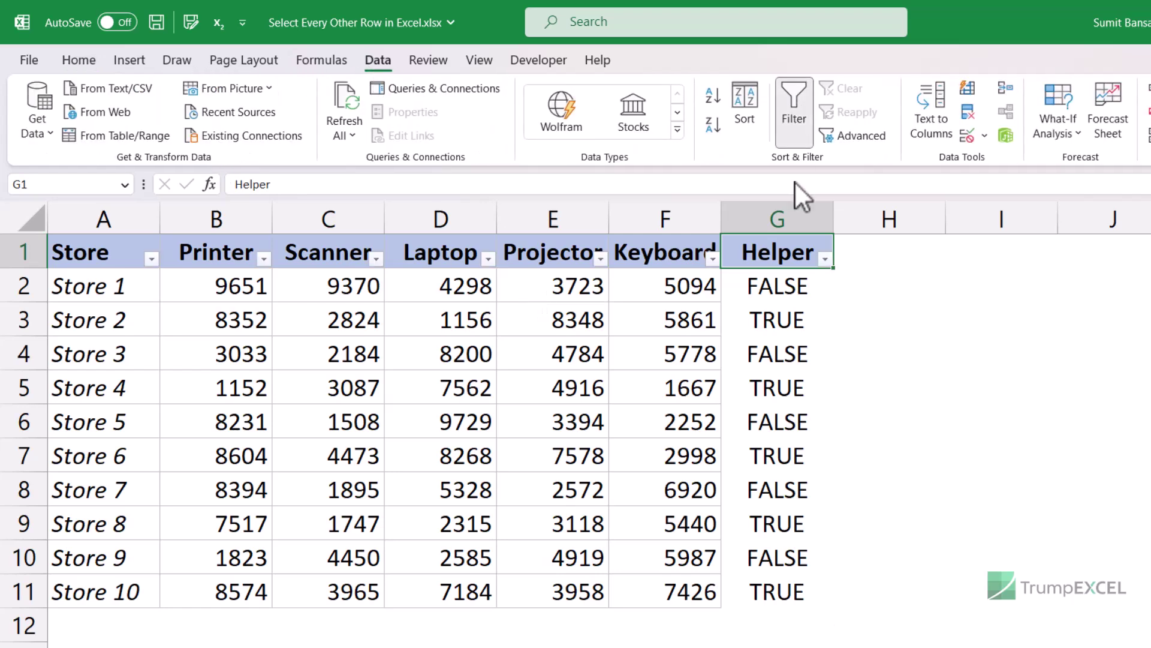
Step: Filter the Helper column to TRUE by excluding FALSE
{"action": "left_click", "coordinate": [826, 259]}
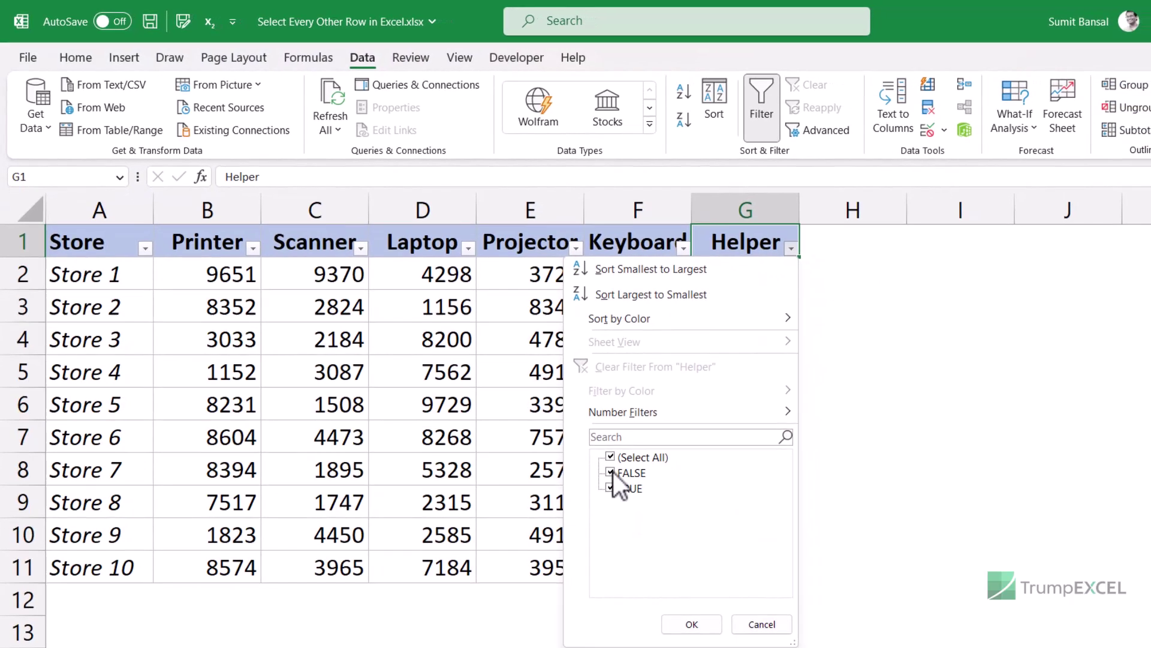
{"action": "left_click", "coordinate": [830, 297]}
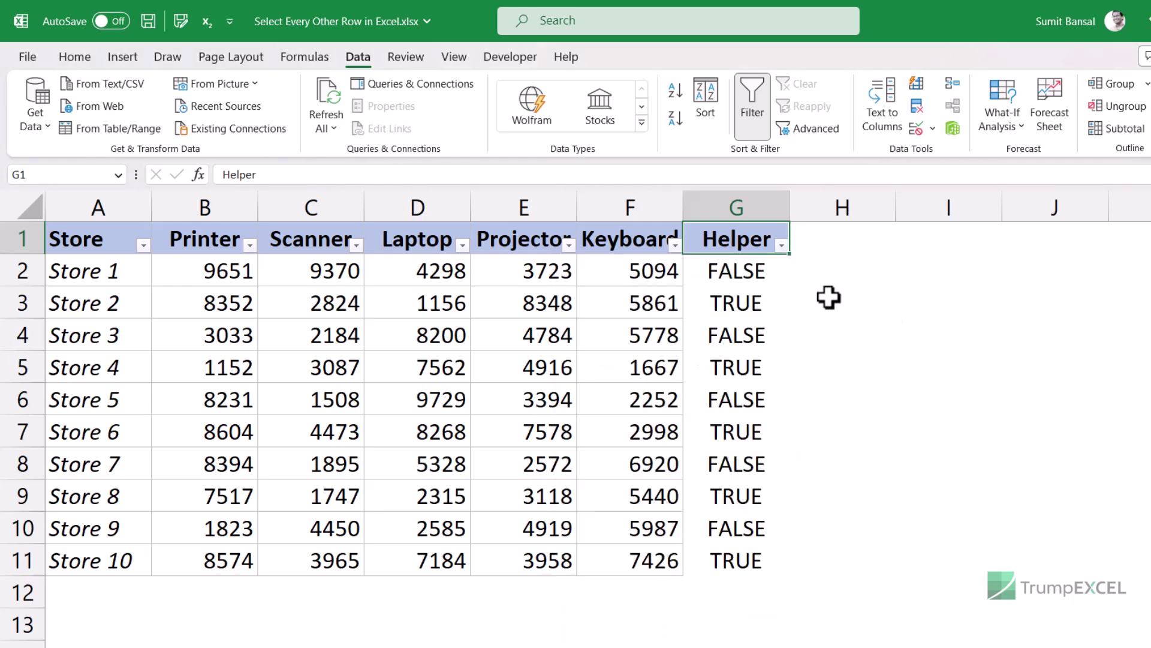
{"action": "left_click_drag", "start_coordinate": [98, 303], "coordinate": [204, 306]}
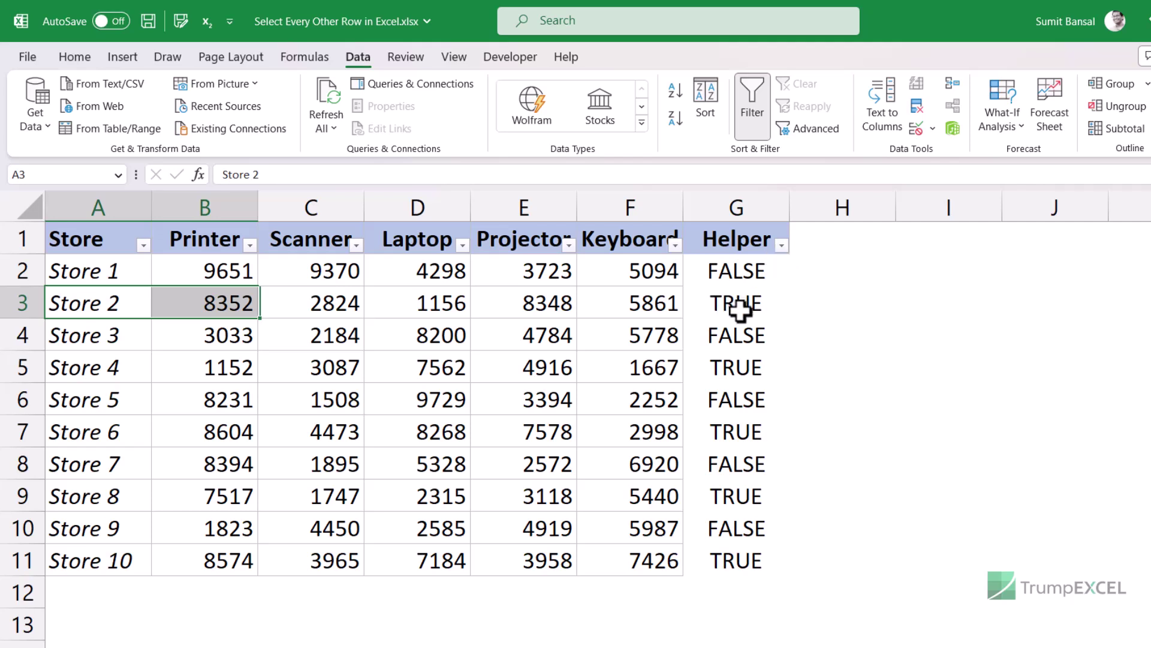
{"action": "left_click", "coordinate": [781, 245]}
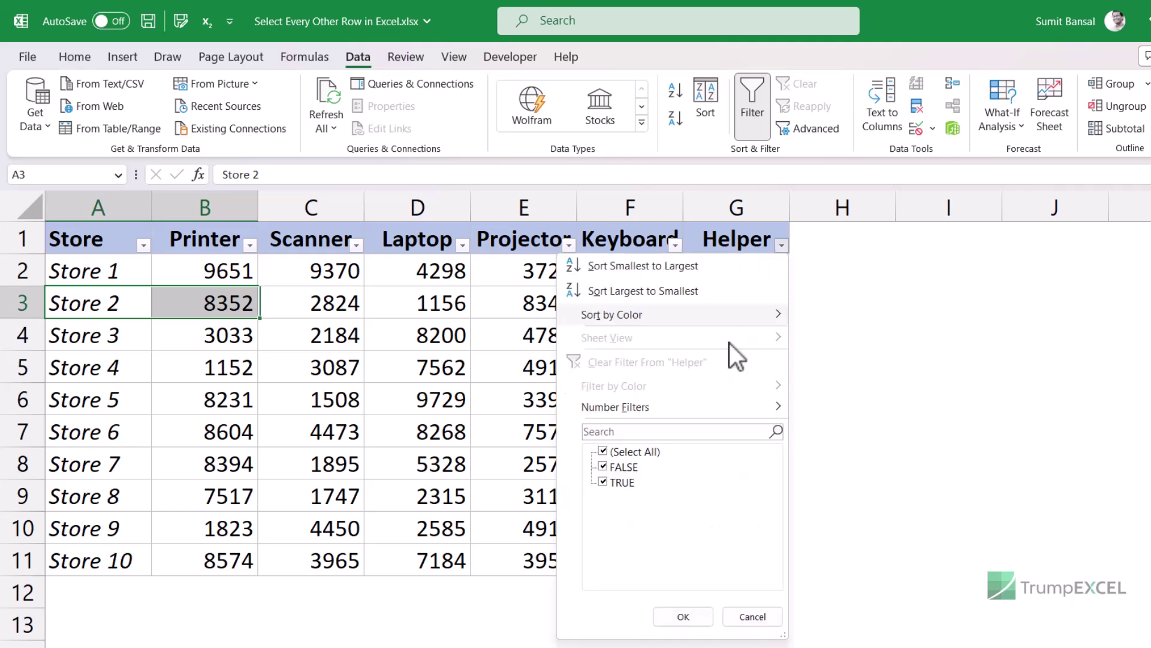
{"action": "left_click", "coordinate": [603, 467]}
{"action": "left_click", "coordinate": [687, 617]}
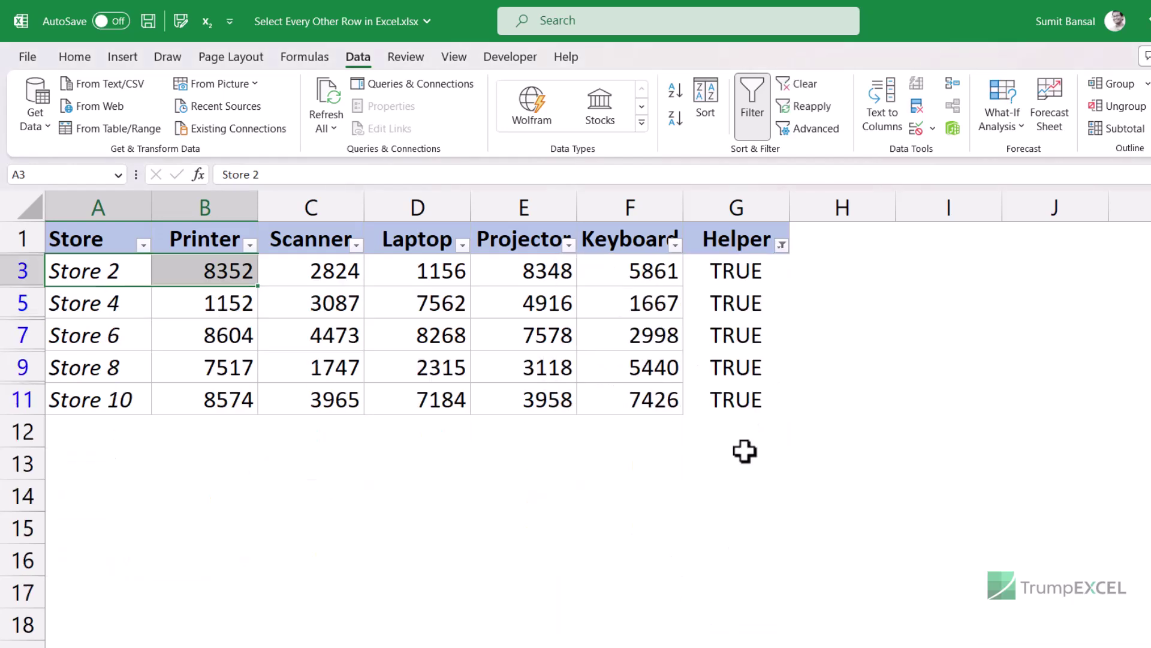
Step: Copy the visible store rows A3:F11 and paste them at I14
{"action": "left_click_drag", "start_coordinate": [87, 269], "coordinate": [617, 398]}
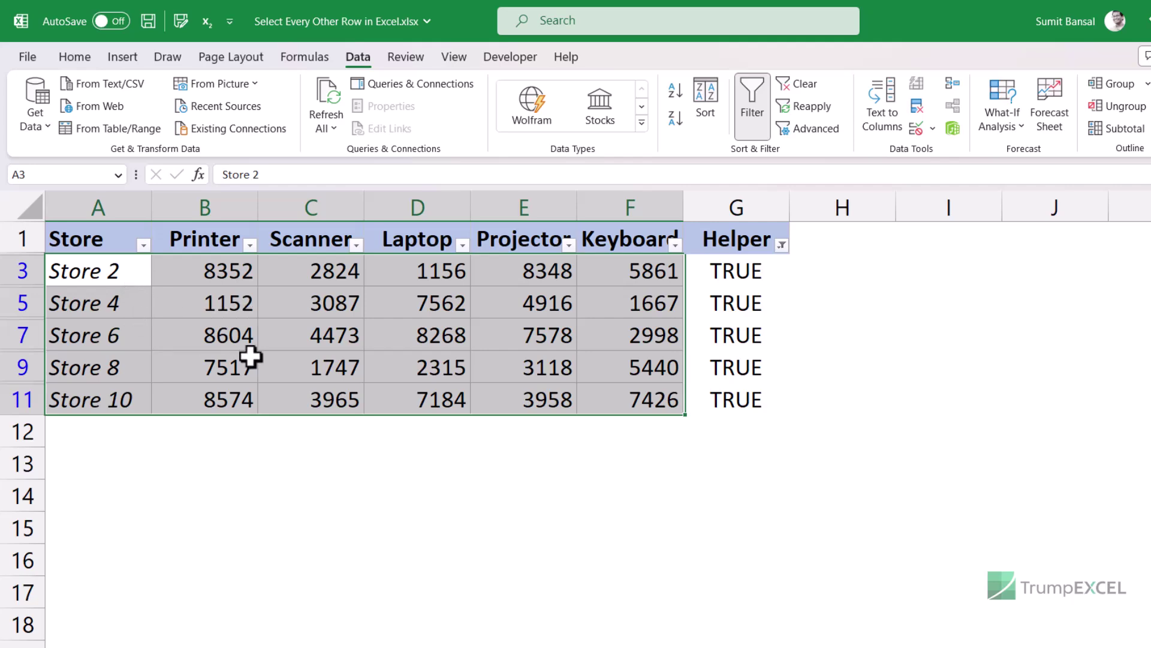
{"action": "key", "text": "ctrl+c"}
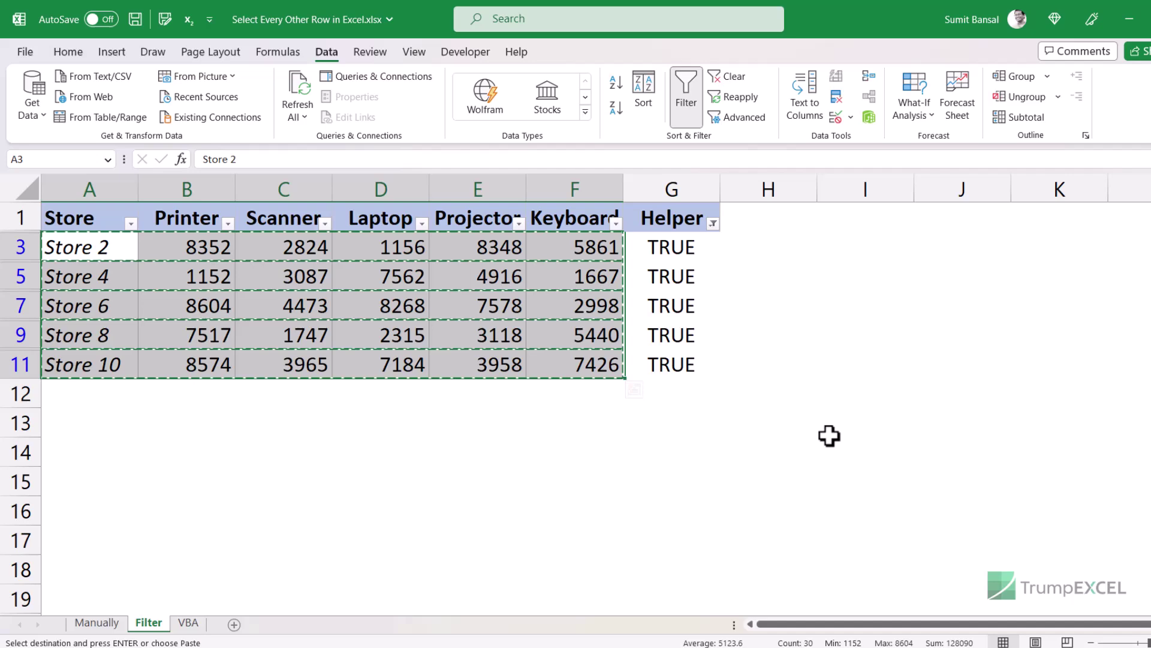
{"action": "left_click", "coordinate": [830, 436]}
{"action": "key", "text": "ctrl+v"}
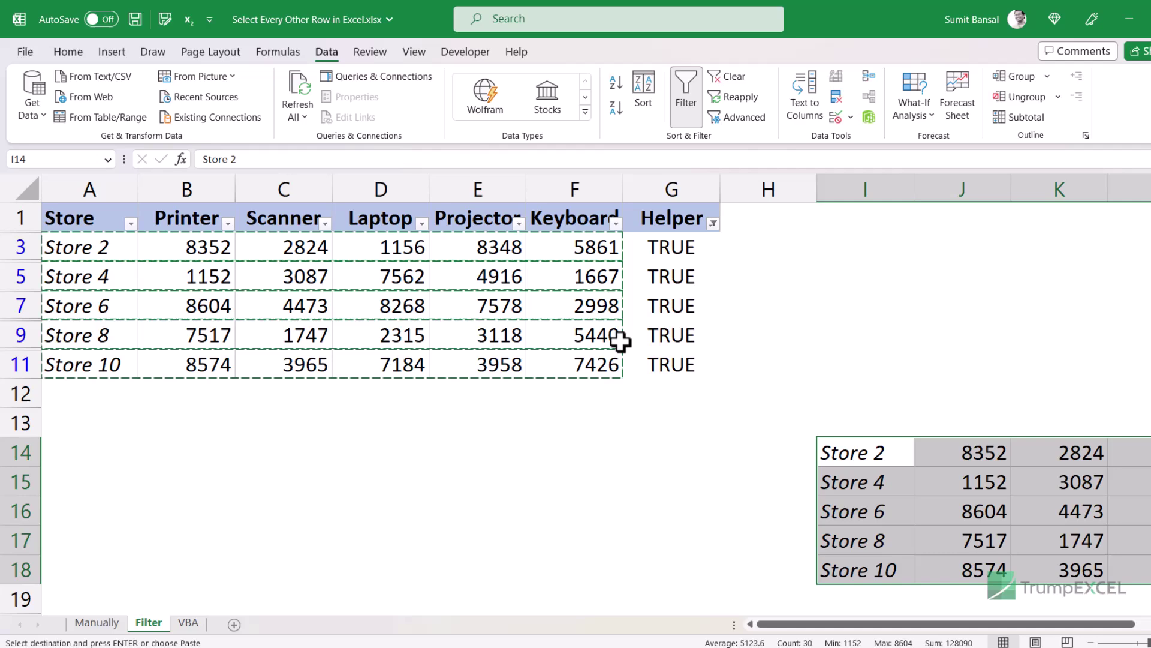
Step: Give the visible store rows A3:F11 a yellow fill
{"action": "left_click_drag", "start_coordinate": [124, 246], "coordinate": [548, 366]}
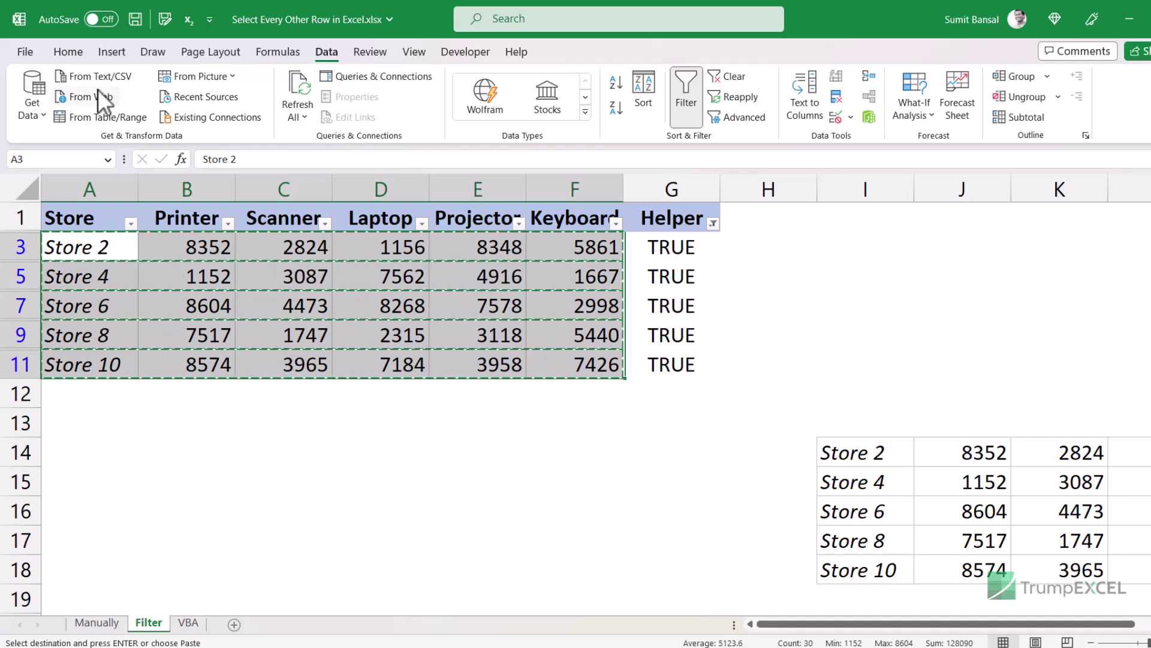
{"action": "left_click", "coordinate": [68, 52]}
{"action": "left_click", "coordinate": [259, 108]}
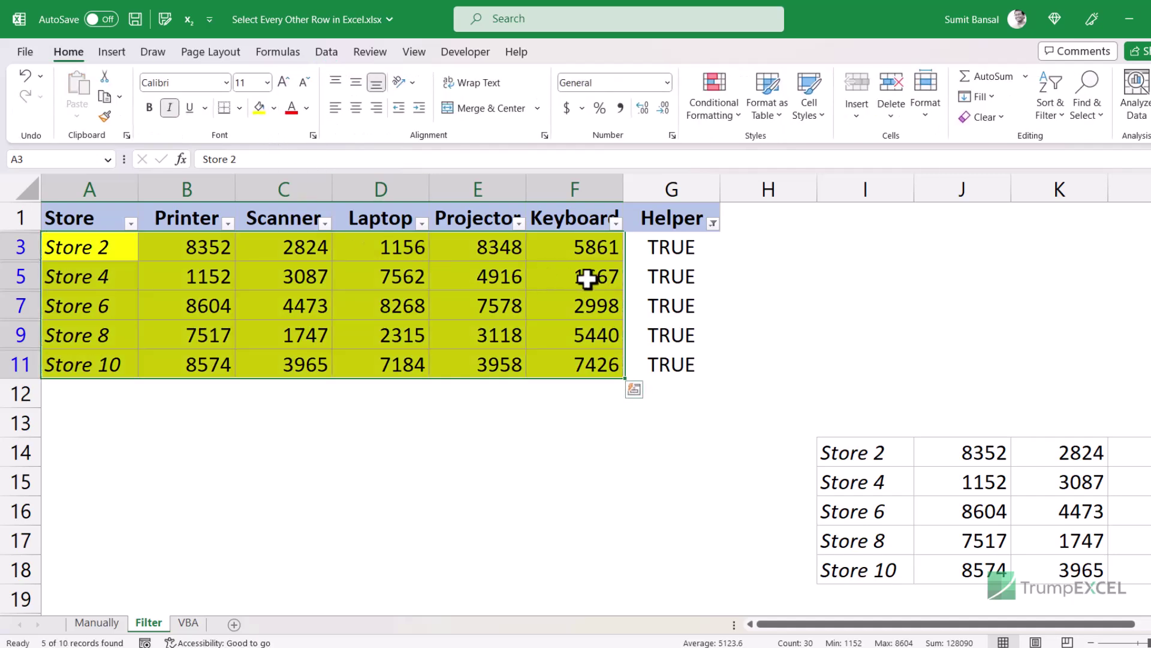
Step: Clear the Helper filter to show all ten stores, then deselect to see the yellow rows
{"action": "left_click", "coordinate": [712, 224]}
{"action": "left_click", "coordinate": [629, 329]}
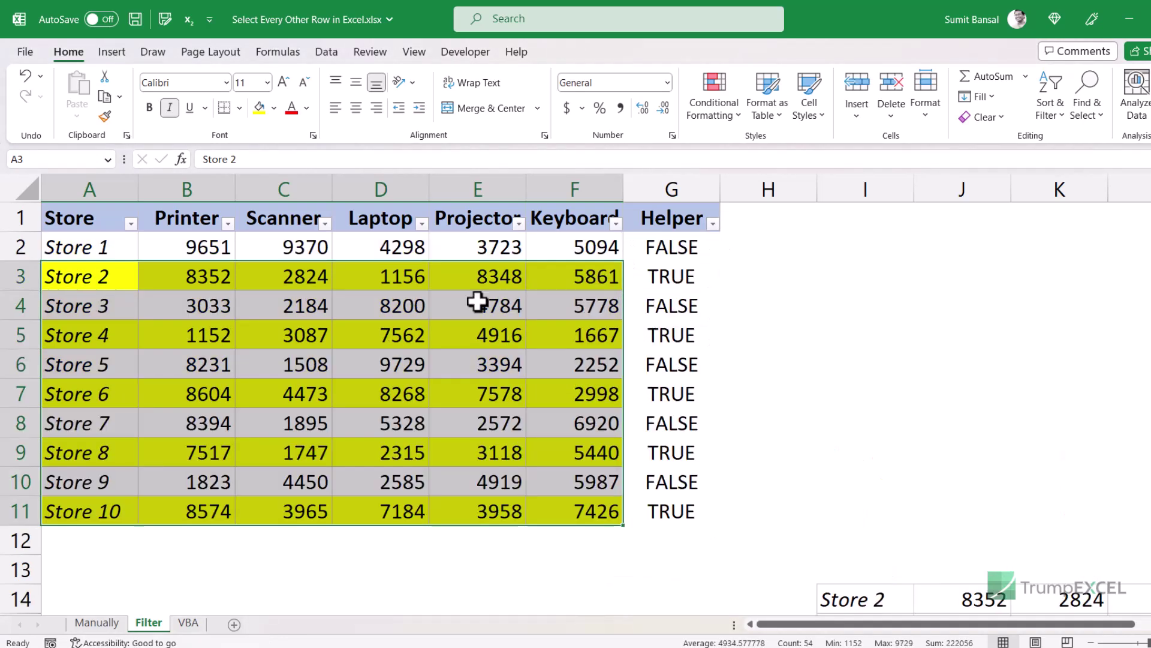
{"action": "left_click", "coordinate": [113, 247]}
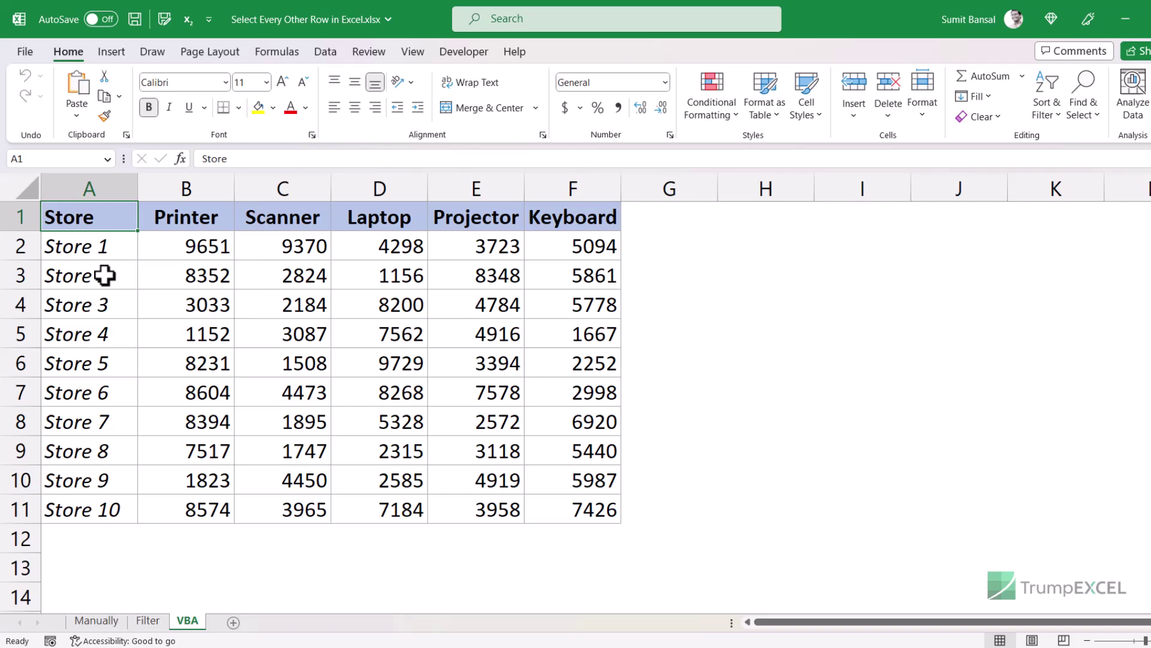
Step: Select Store 2's cells A3:F3 on the VBA sheet
{"action": "left_click_drag", "start_coordinate": [106, 275], "coordinate": [572, 277]}
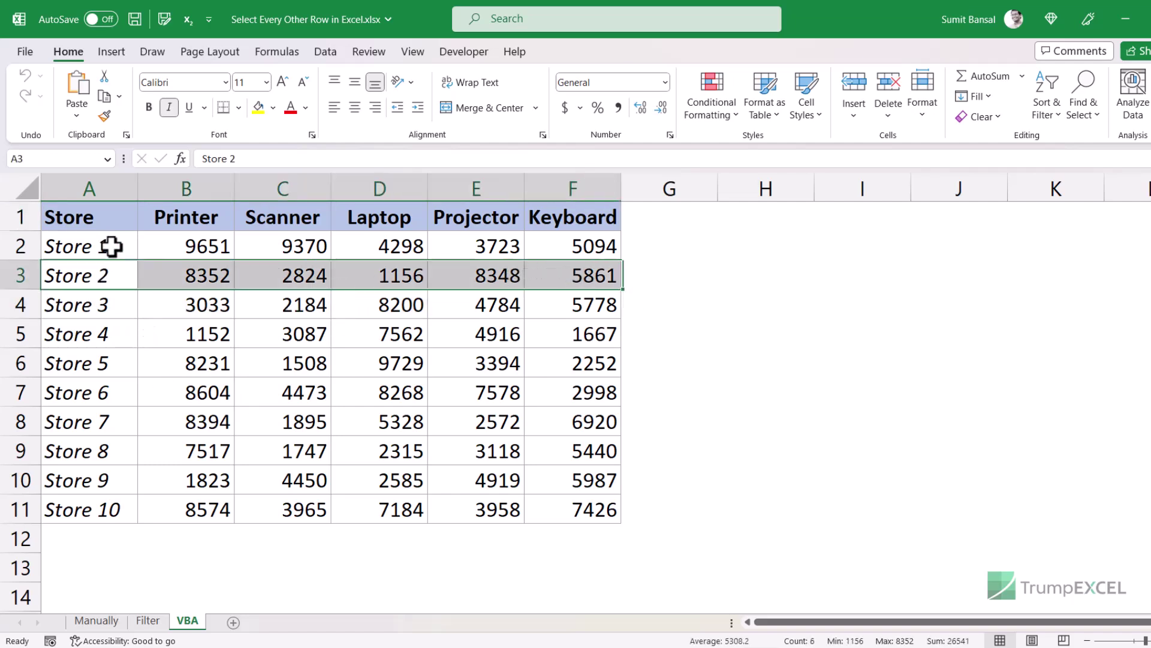
Step: Select the whole store table A1:F11, then bring up Notepad with the macro code
{"action": "left_click_drag", "start_coordinate": [118, 218], "coordinate": [547, 514]}
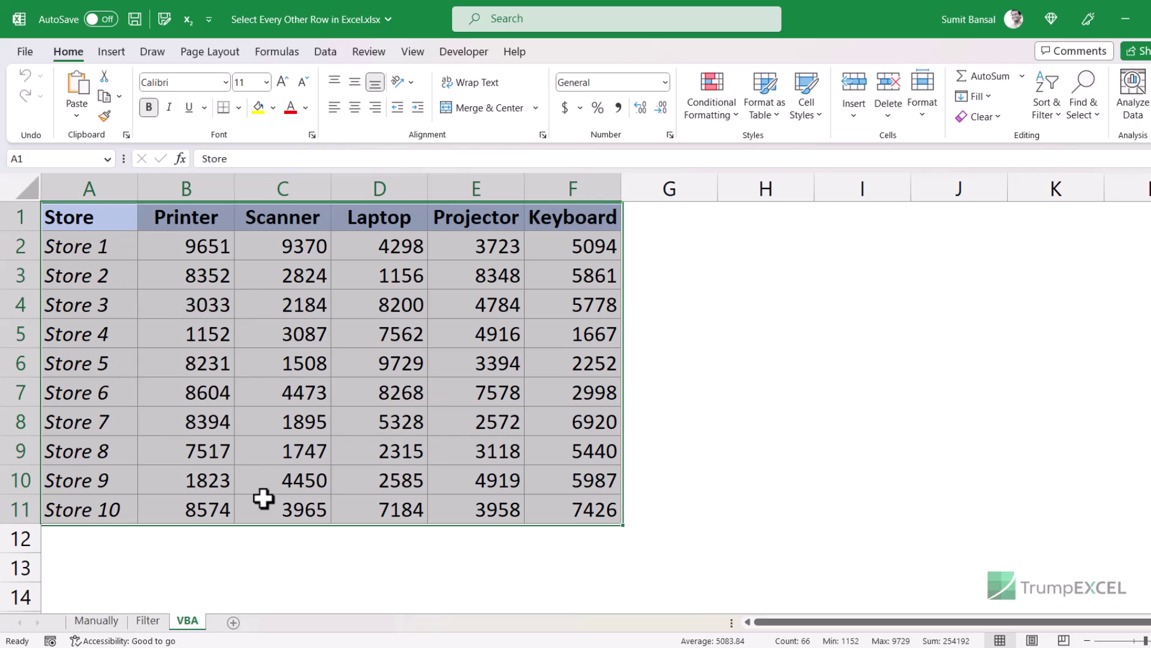
{"action": "key", "text": "alt+Tab"}
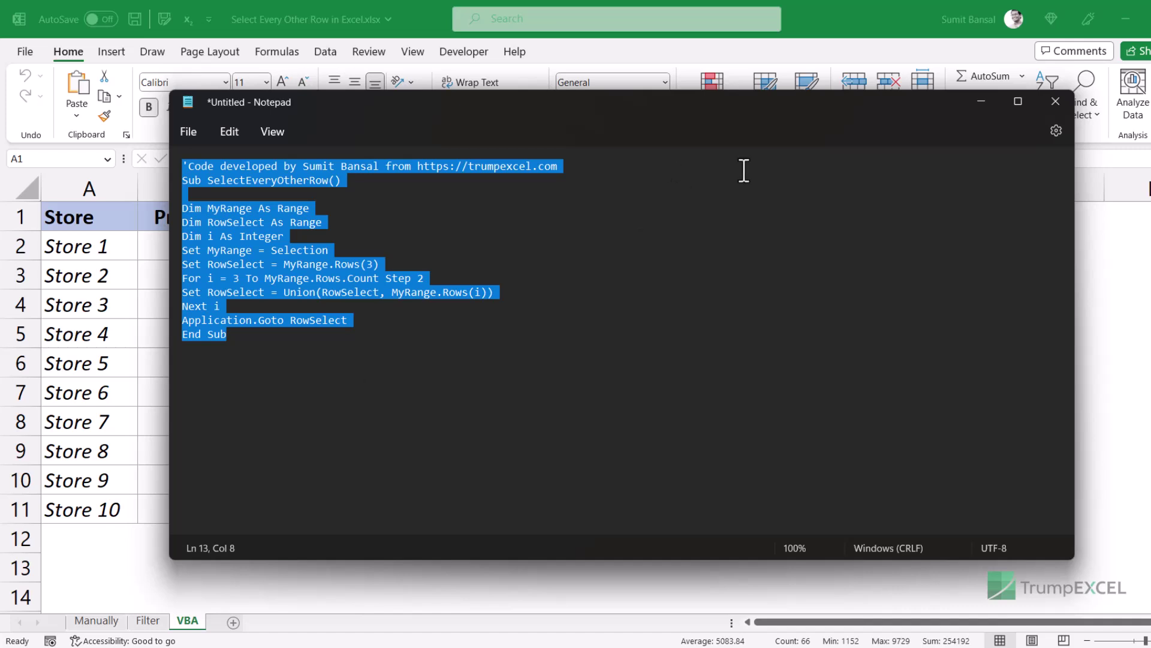
Step: Minimize Notepad, show the Developer tools, and open the Visual Basic editor, toggling with Alt+F11
{"action": "left_click", "coordinate": [980, 108]}
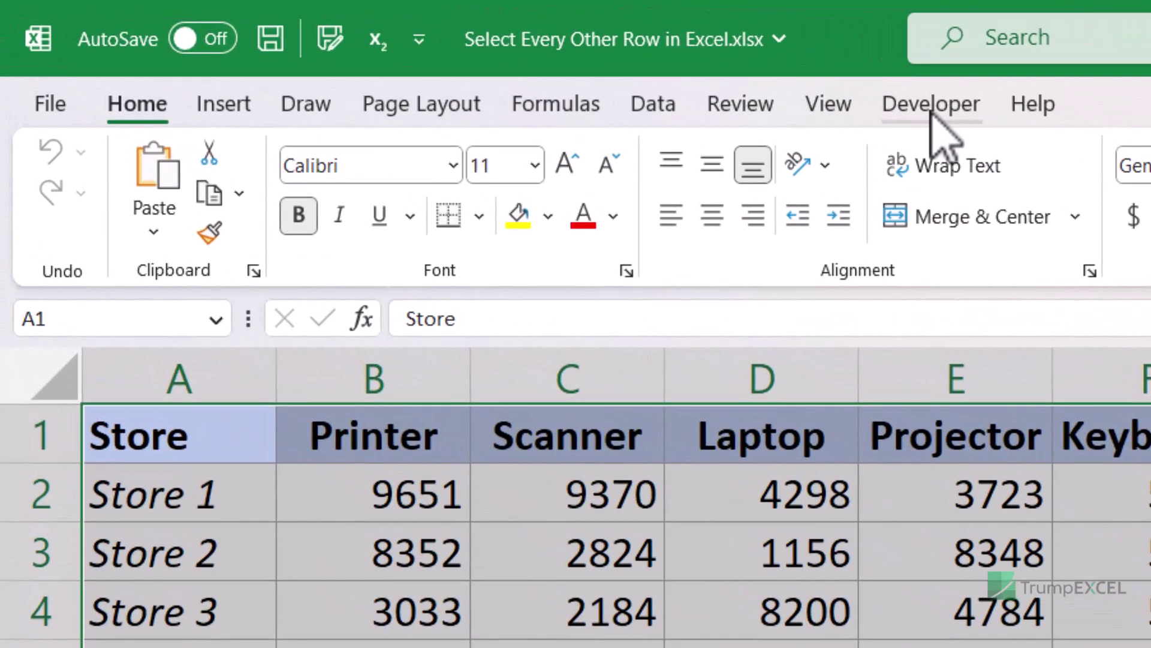
{"action": "left_click", "coordinate": [931, 108]}
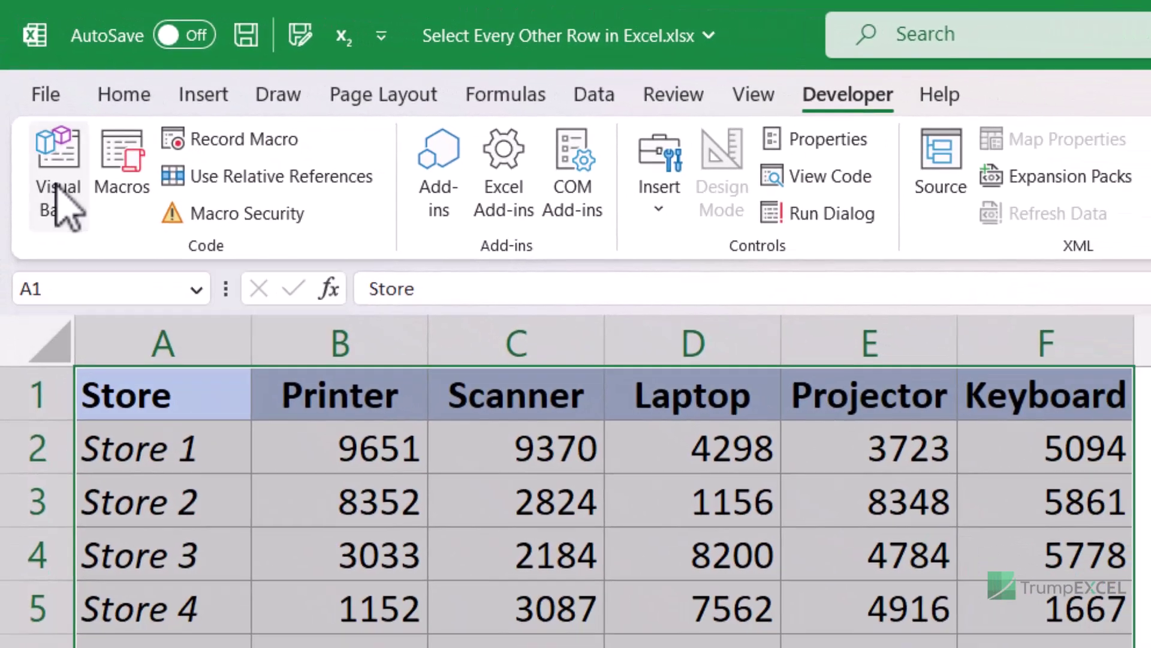
{"action": "left_click", "coordinate": [62, 204]}
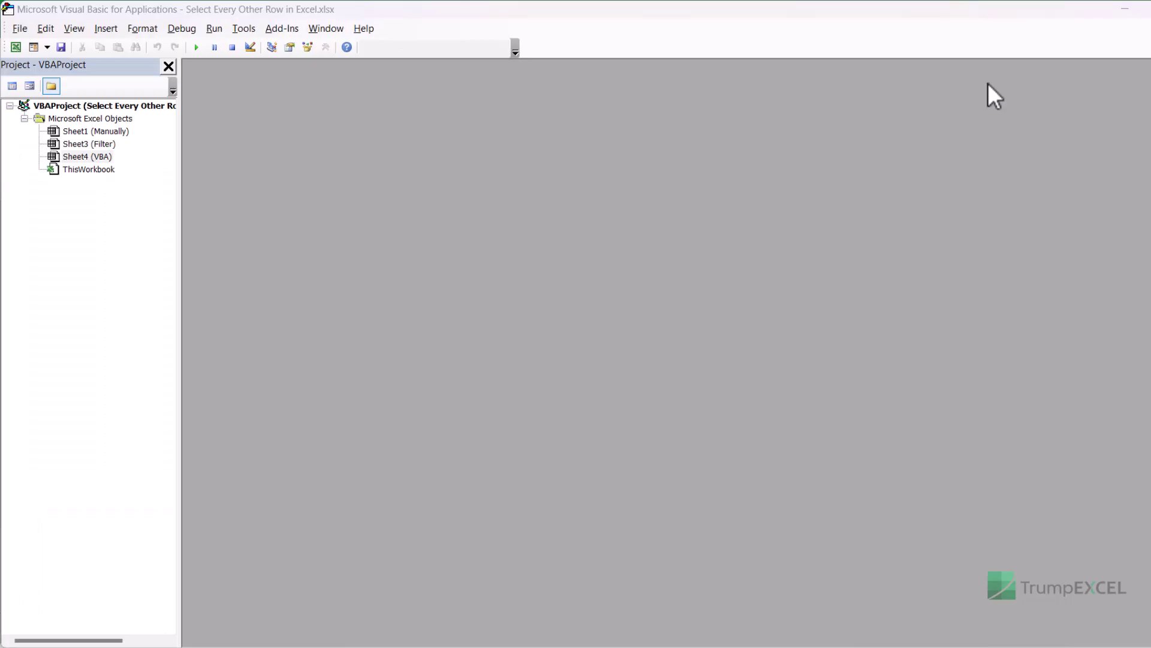
{"action": "key", "text": "alt+F11"}
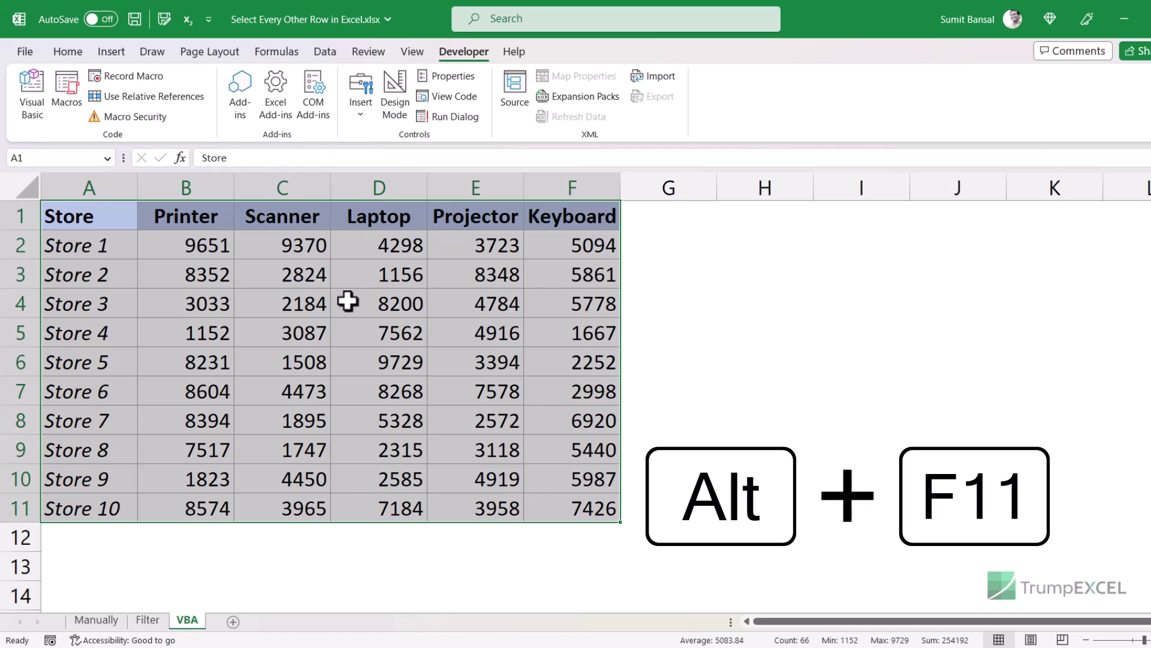
{"action": "key", "text": "alt+F11"}
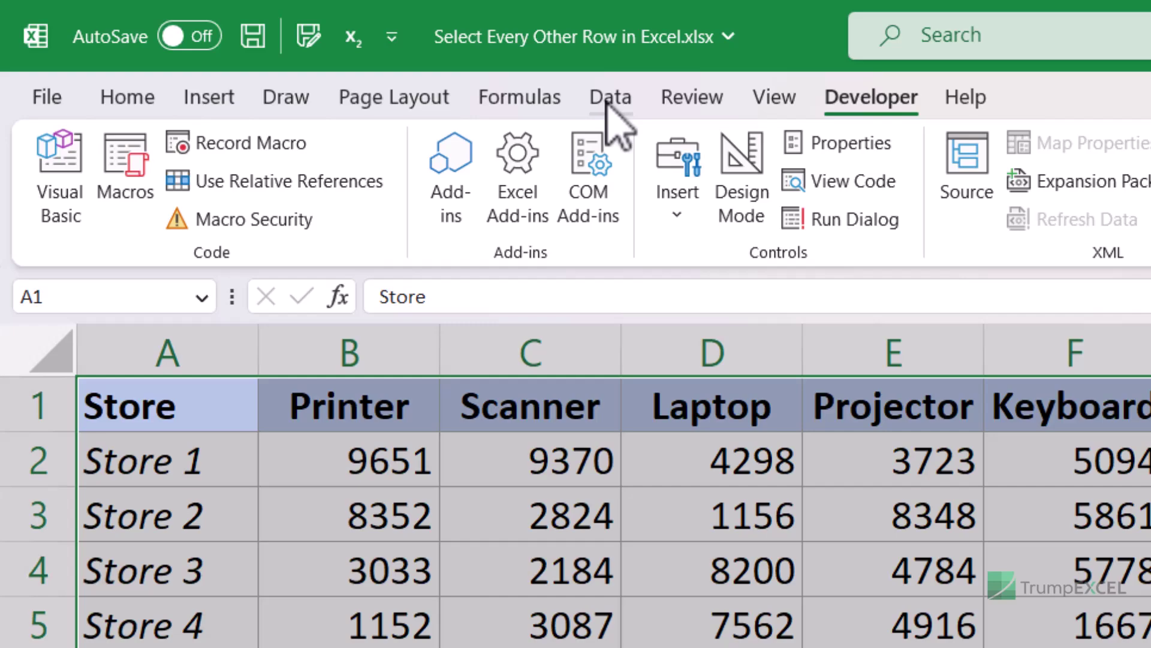
Step: Check the Developer tab in the Customize the Ribbon settings and confirm with OK
{"action": "right_click", "coordinate": [327, 54]}
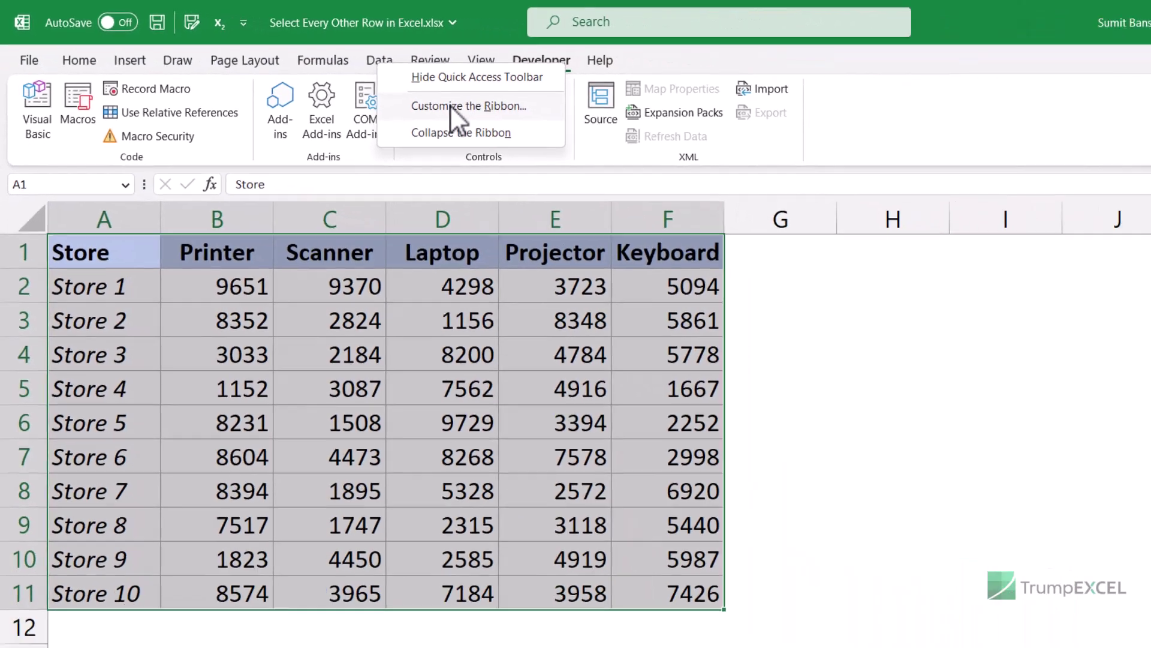
{"action": "left_click", "coordinate": [755, 170]}
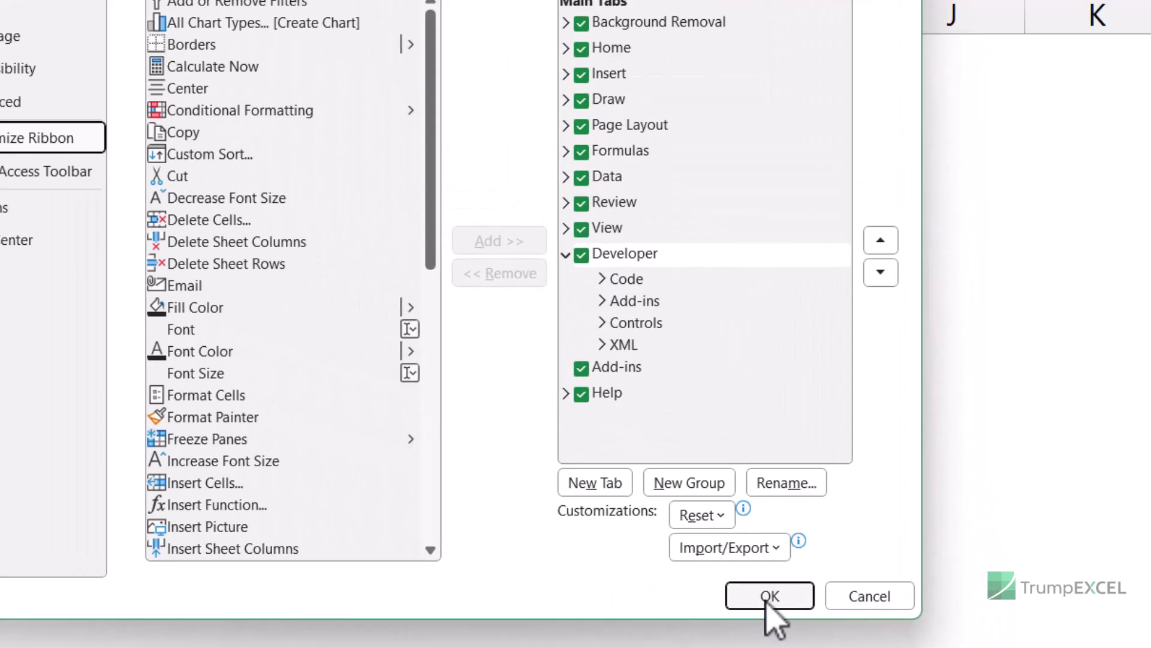
{"action": "left_click", "coordinate": [767, 600]}
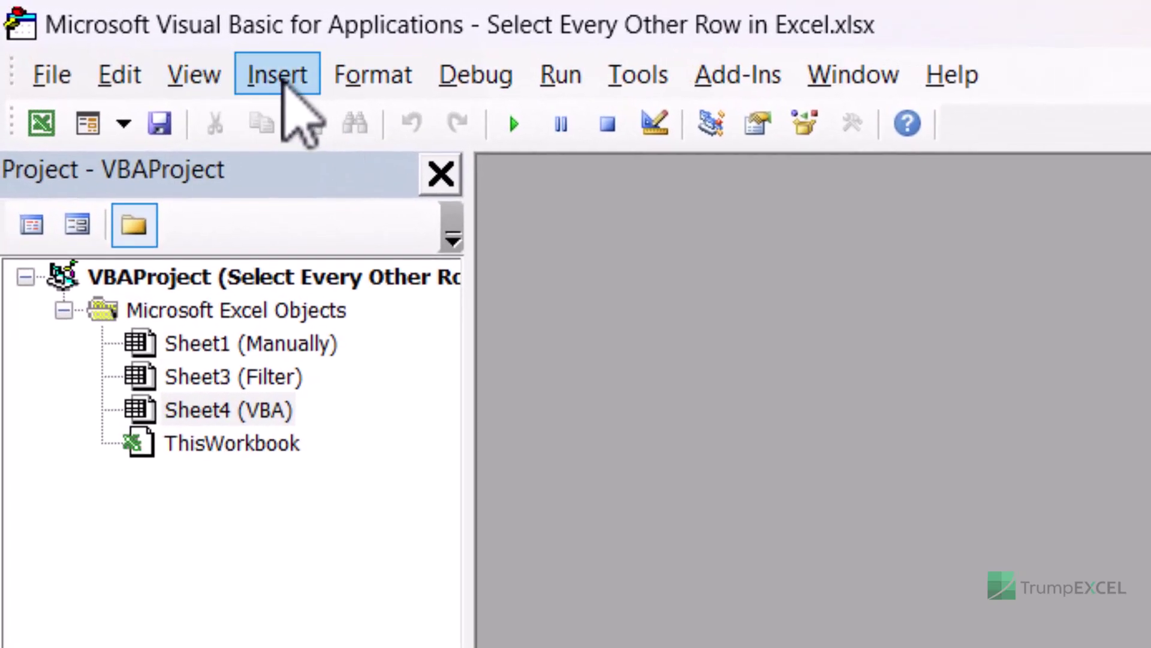
Step: Insert Module1 and paste the SelectEveryOtherRow macro code into it
{"action": "left_click", "coordinate": [282, 78]}
{"action": "left_click", "coordinate": [226, 244]}
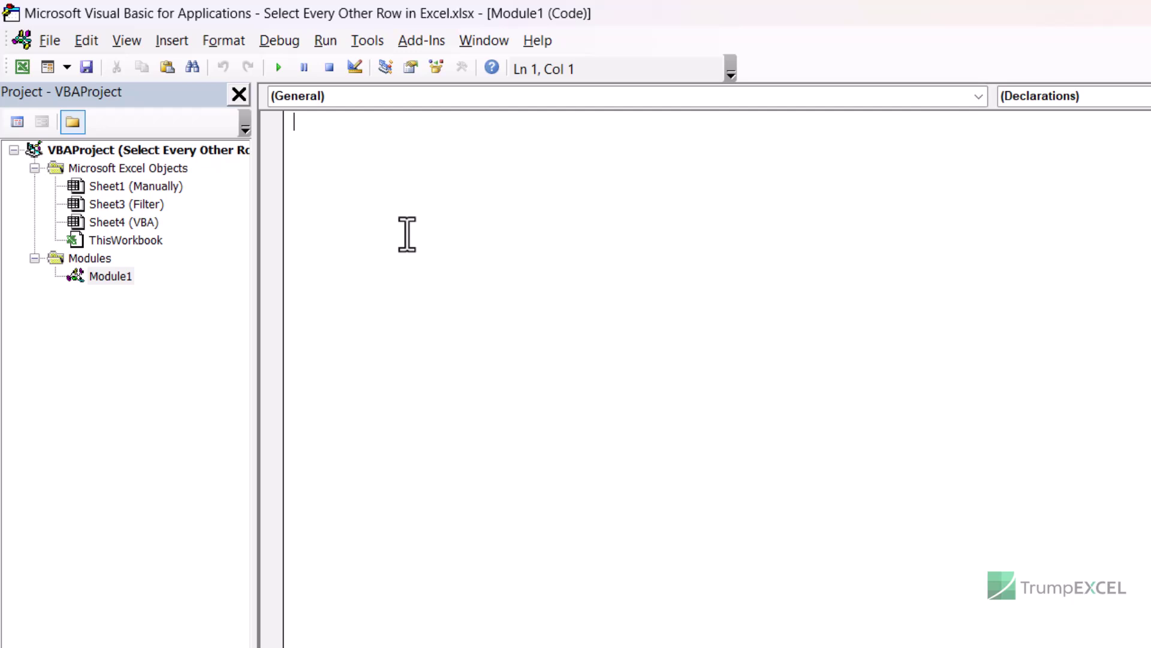
{"action": "type", "text": "'Code developed by Sumit Bansal from https://trumpexcel.com Sub SelectEveryOtherRow()  Dim MyRange As Range Dim RowSelect As Range Dim i As Integer Set MyRange = Selection Set RowSelect = MyRange.Rows(3) For i = 3 To MyRange.Rows.Count Step 2 Set RowSelect = Union(RowSelect, MyRange.Rows(i)) Next i Application.Goto RowSelect End Sub"}
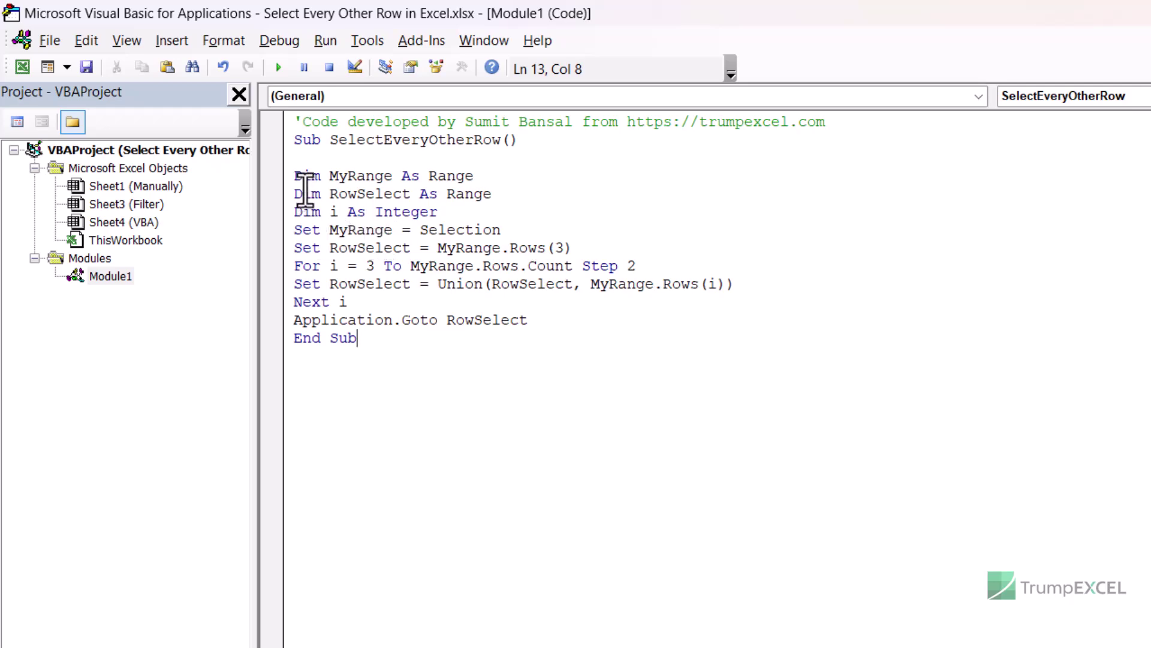
{"action": "left_click_drag", "start_coordinate": [295, 176], "coordinate": [429, 211]}
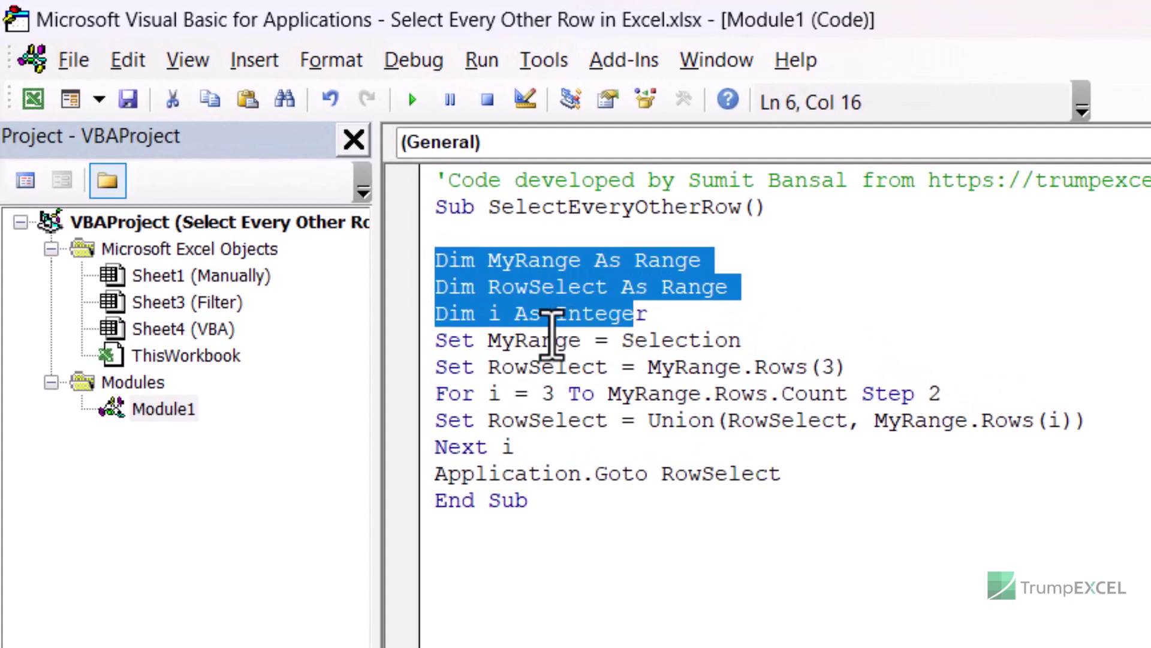
{"action": "left_click_drag", "start_coordinate": [429, 334], "coordinate": [737, 340]}
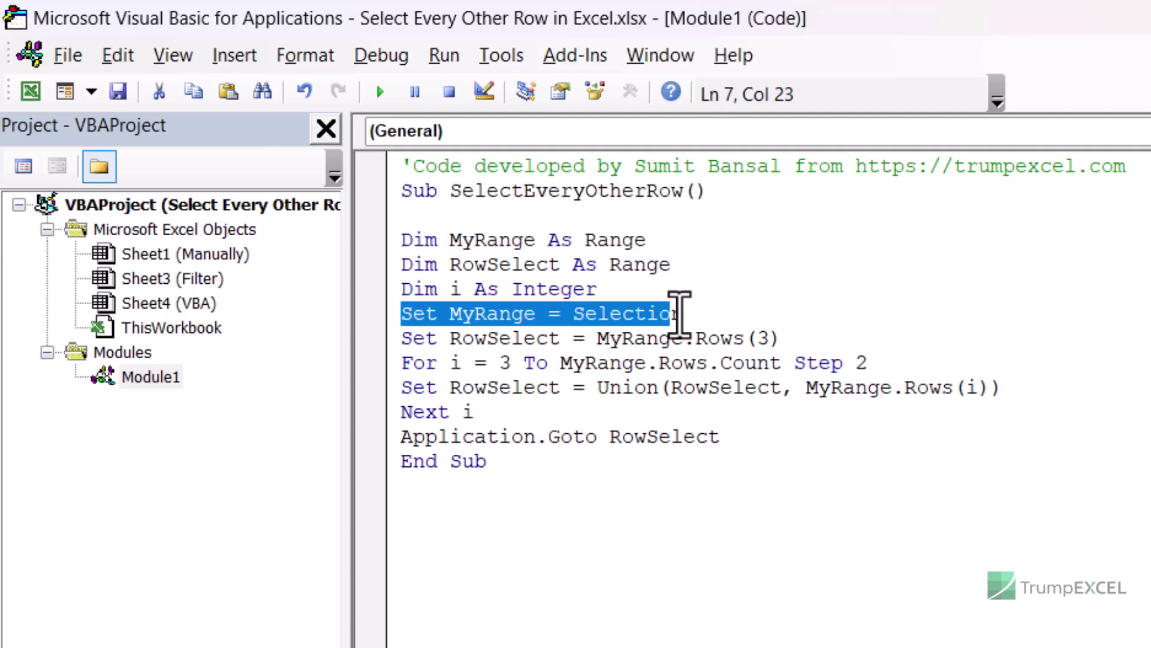
{"action": "left_click_drag", "start_coordinate": [679, 313], "coordinate": [686, 314]}
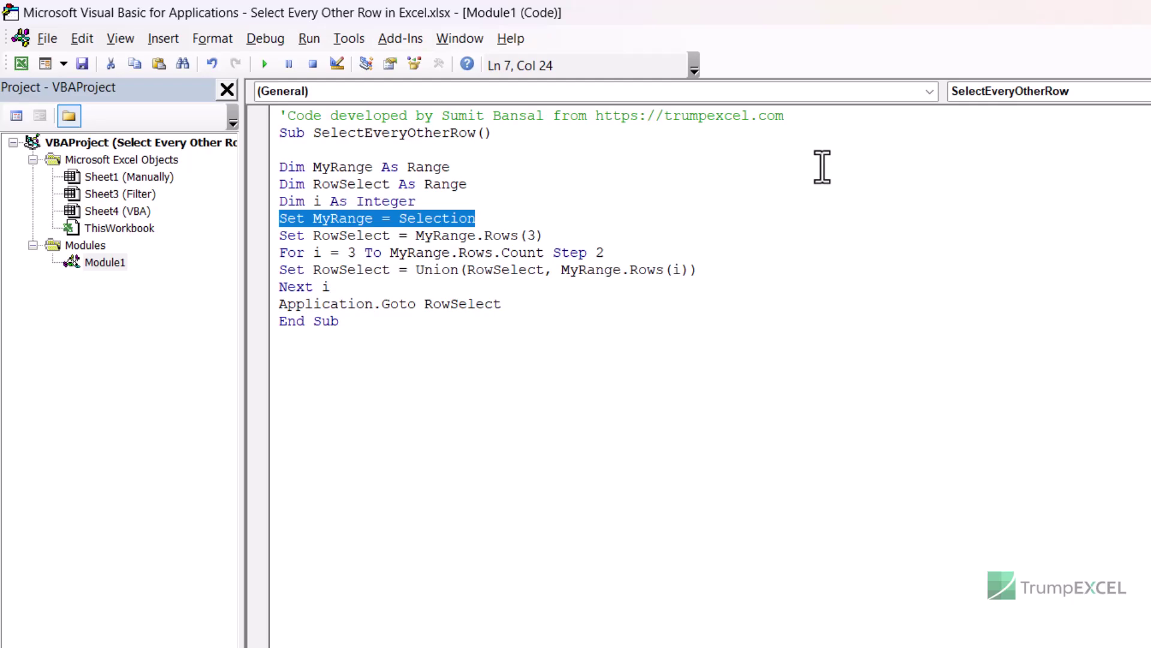
{"action": "key", "text": "alt+F11"}
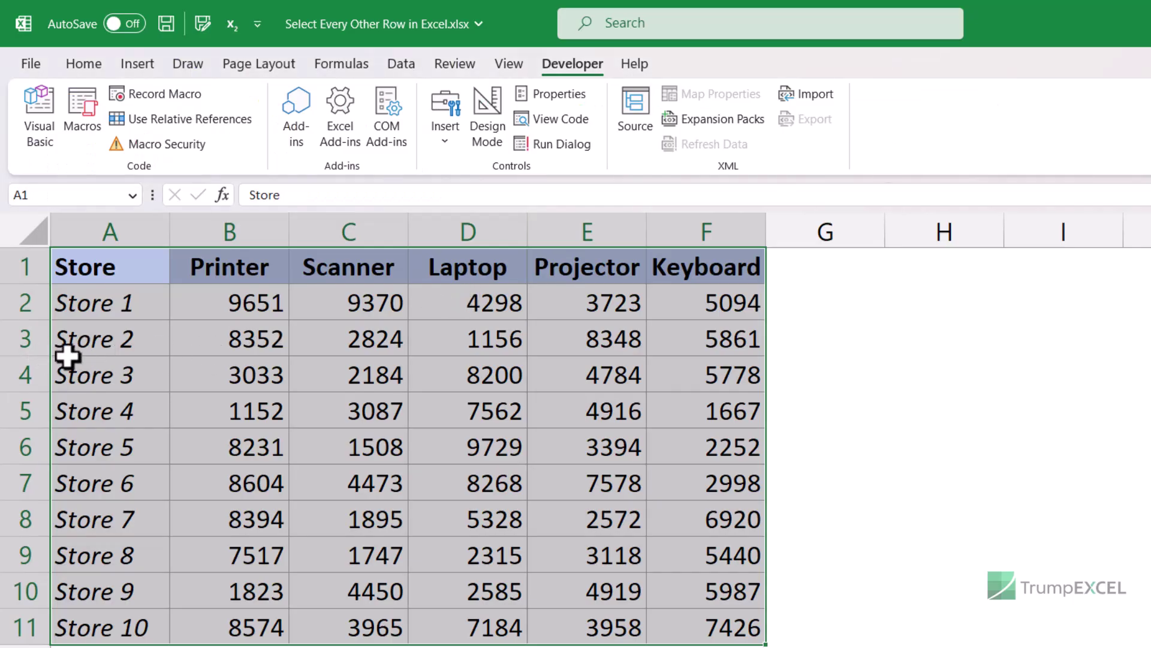
{"action": "key", "text": "alt+F11"}
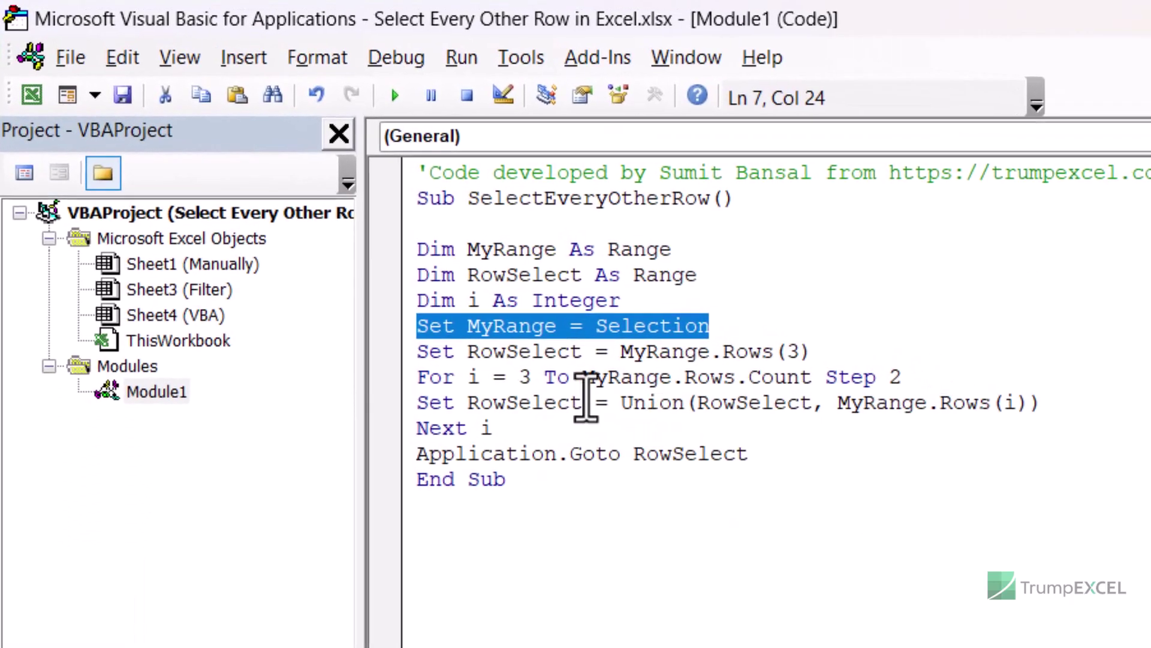
{"action": "left_click_drag", "start_coordinate": [420, 378], "coordinate": [501, 430]}
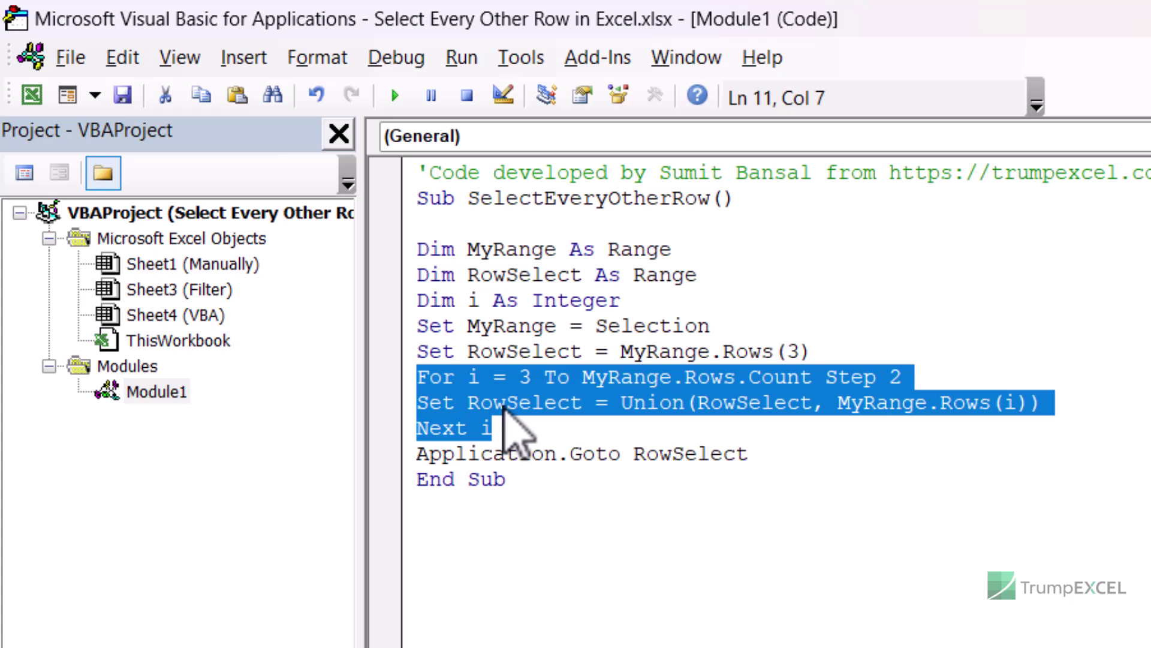
{"action": "left_click", "coordinate": [571, 379]}
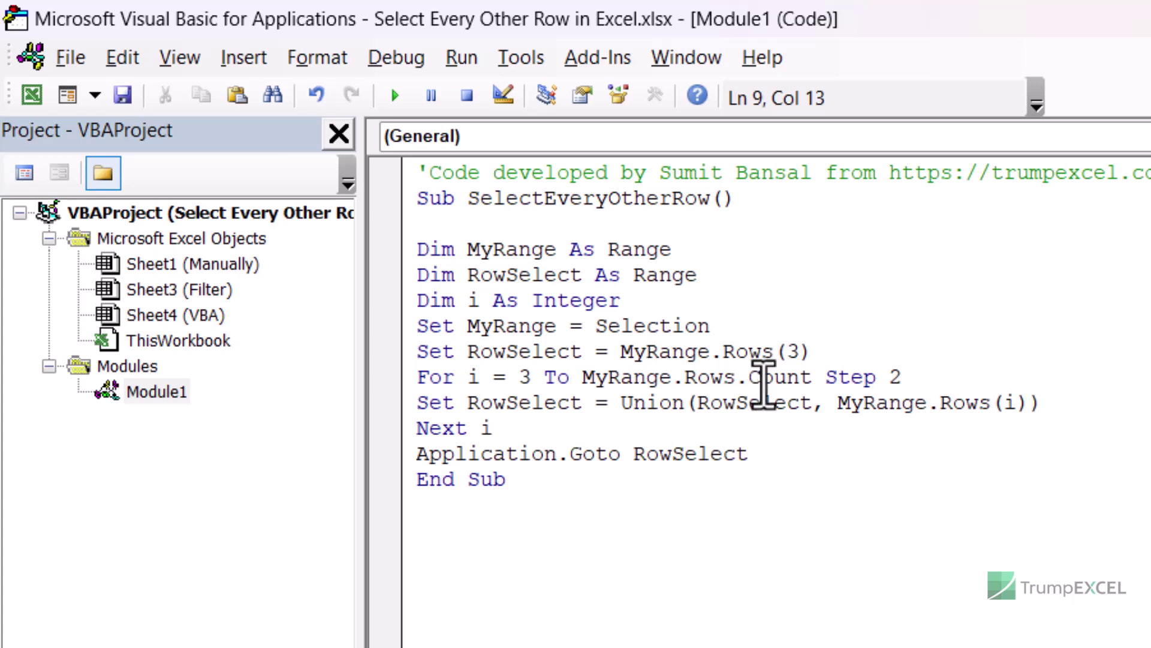
{"action": "left_click_drag", "start_coordinate": [585, 377], "coordinate": [906, 377]}
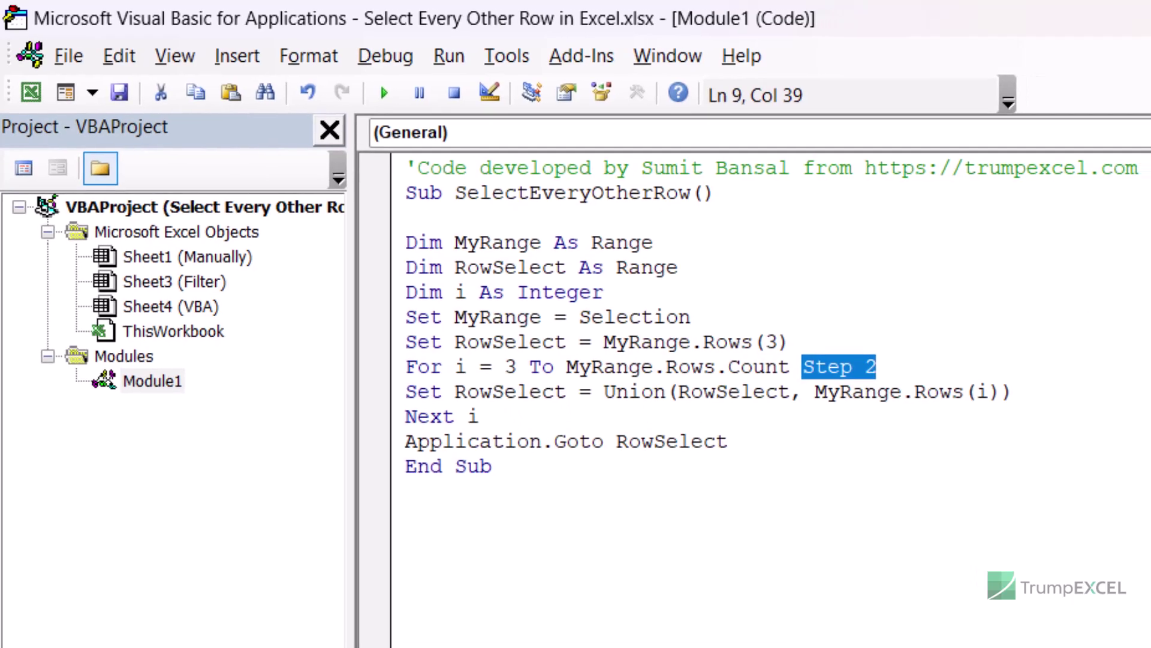
Step: Move the VBA editor beside Excel so the worksheet is visible
{"action": "left_click", "coordinate": [656, 316]}
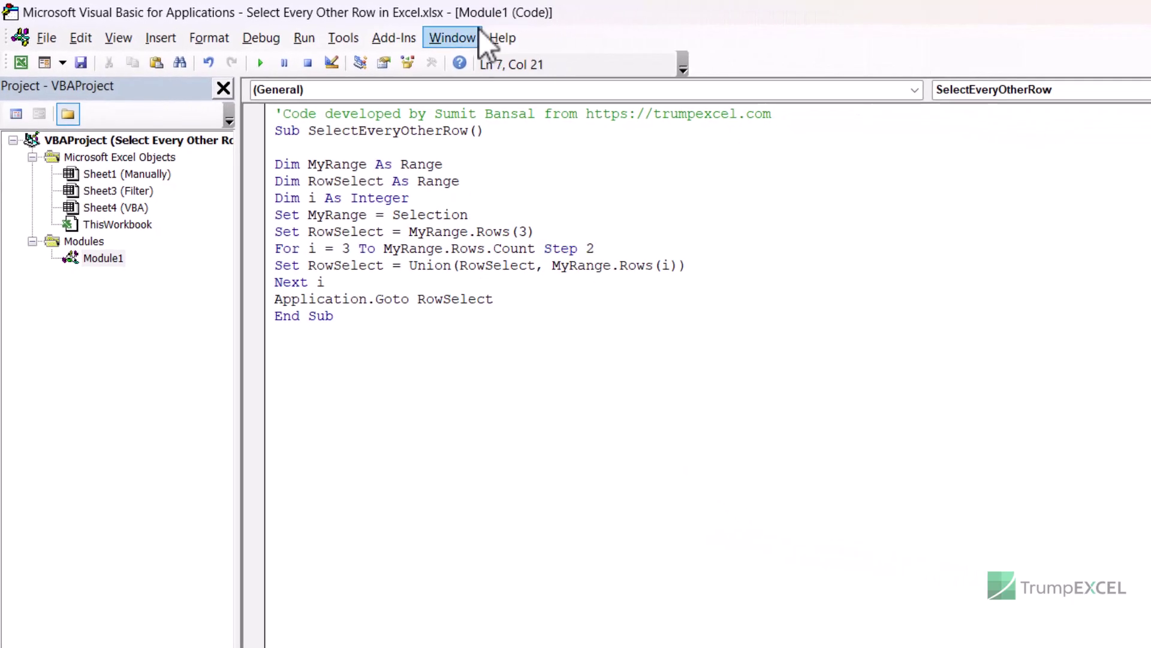
{"action": "left_click_drag", "start_coordinate": [479, 17], "coordinate": [1150, 51]}
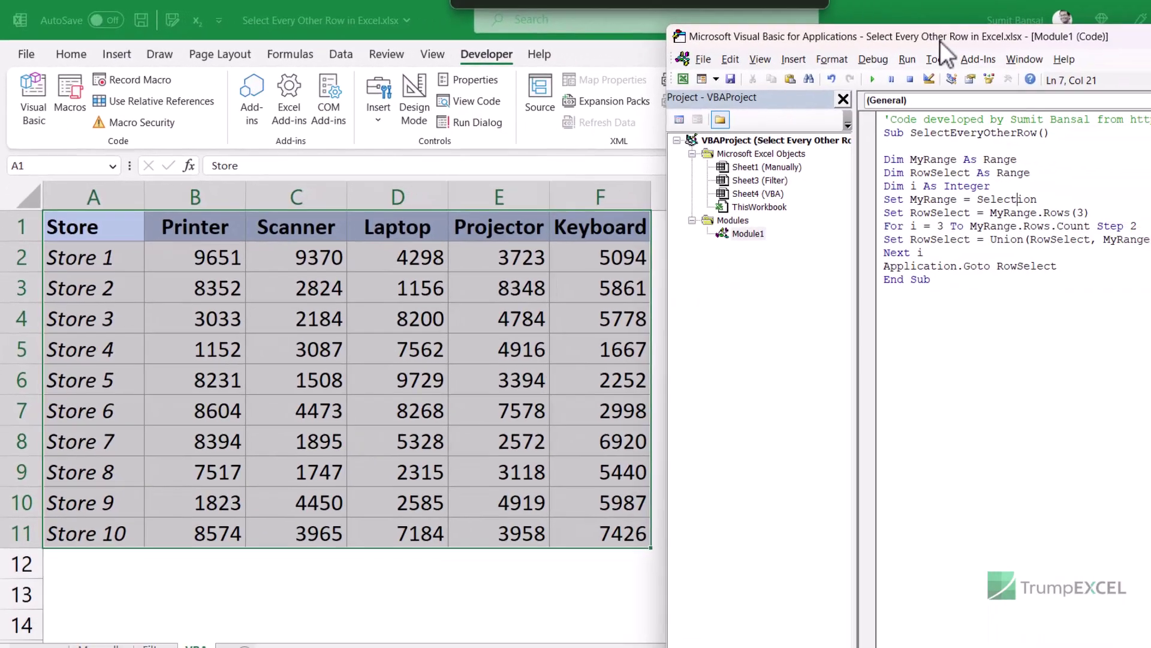
{"action": "left_click_drag", "start_coordinate": [945, 51], "coordinate": [945, 51]}
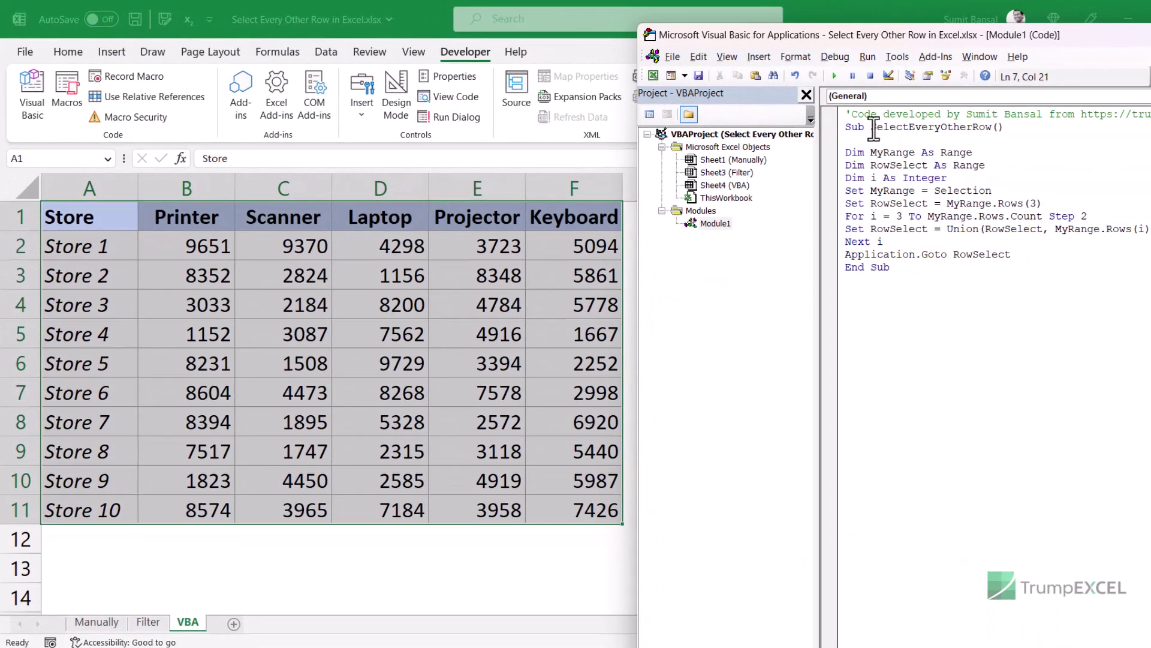
Step: Run SelectEveryOtherRow to select the Store 2, 4, 6, 8 and 10 rows, then widen the editor again
{"action": "left_click", "coordinate": [918, 173]}
{"action": "left_click", "coordinate": [834, 76]}
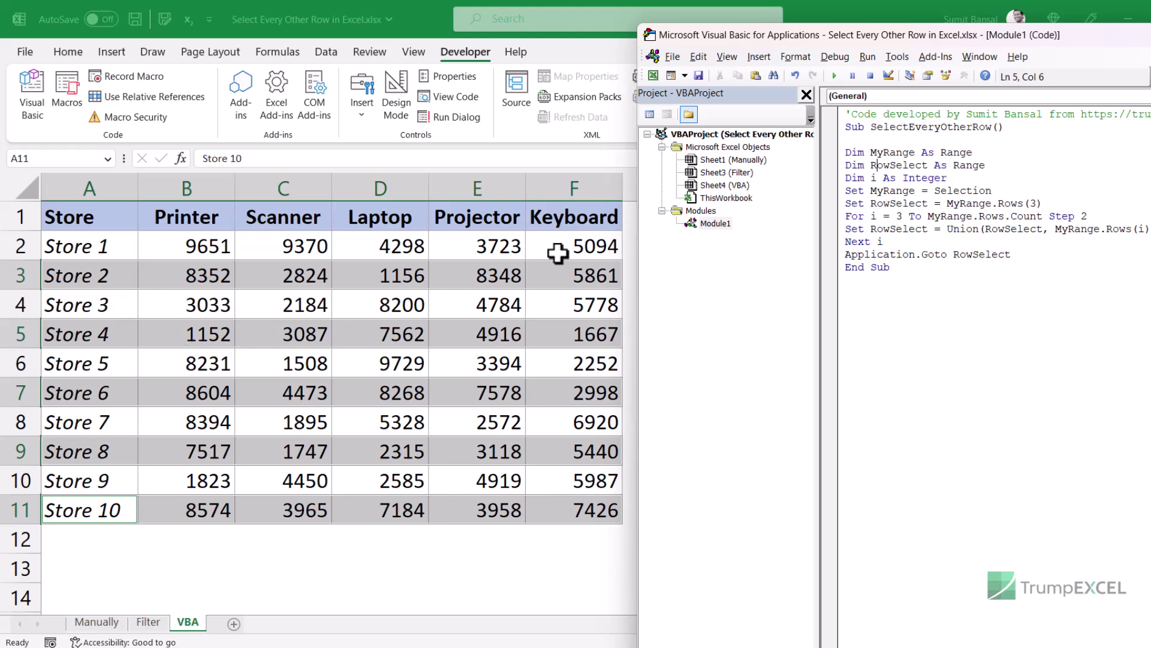
{"action": "left_click_drag", "start_coordinate": [1009, 40], "coordinate": [592, 41]}
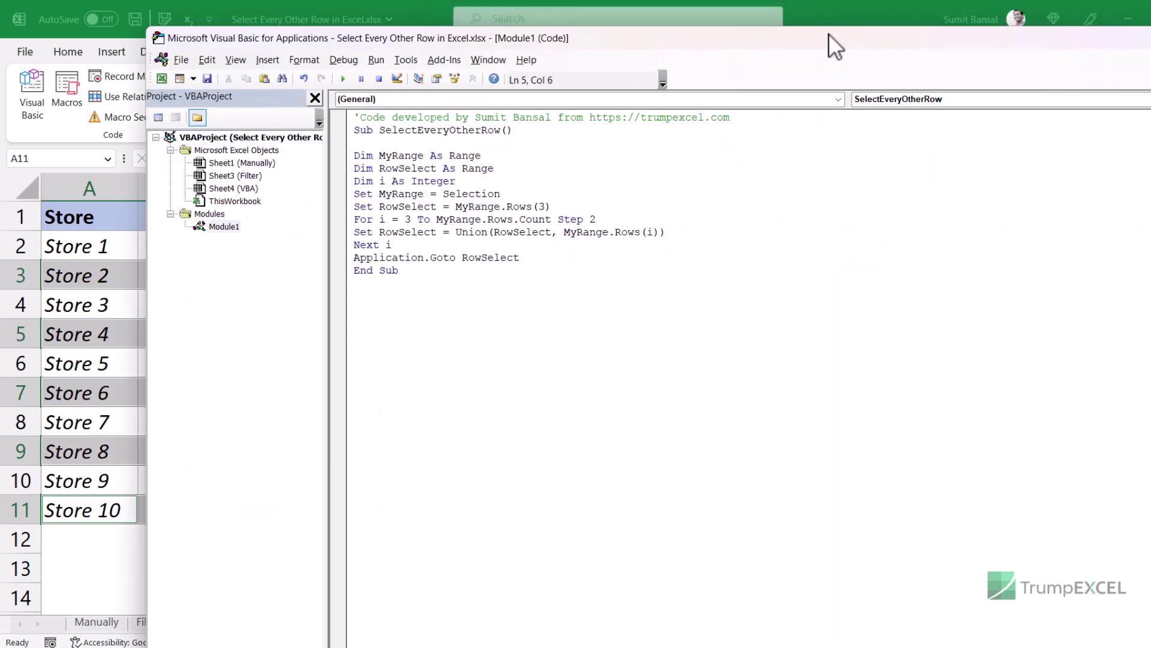
{"action": "left_click_drag", "start_coordinate": [836, 39], "coordinate": [662, 51]}
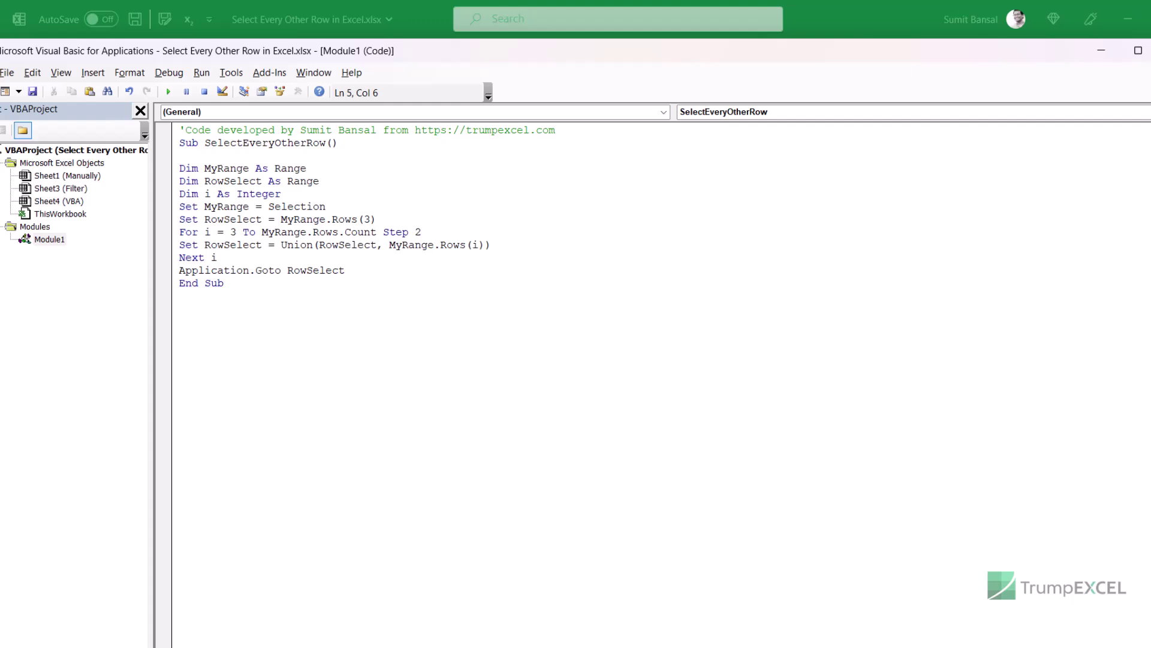
{"action": "key", "text": "F5"}
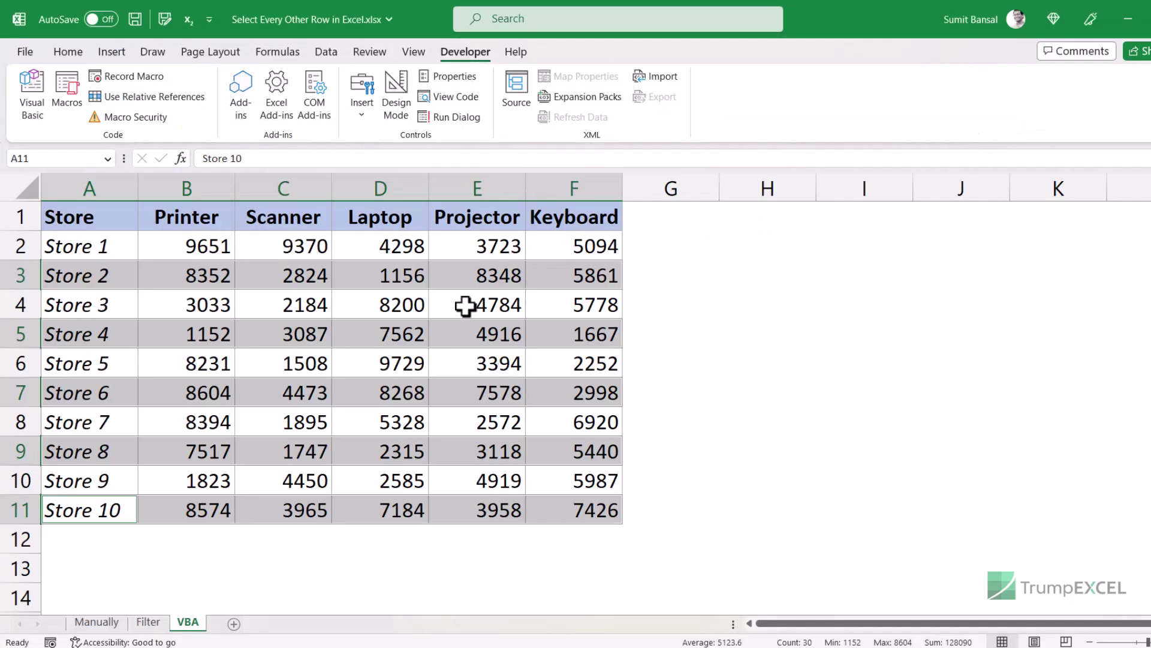